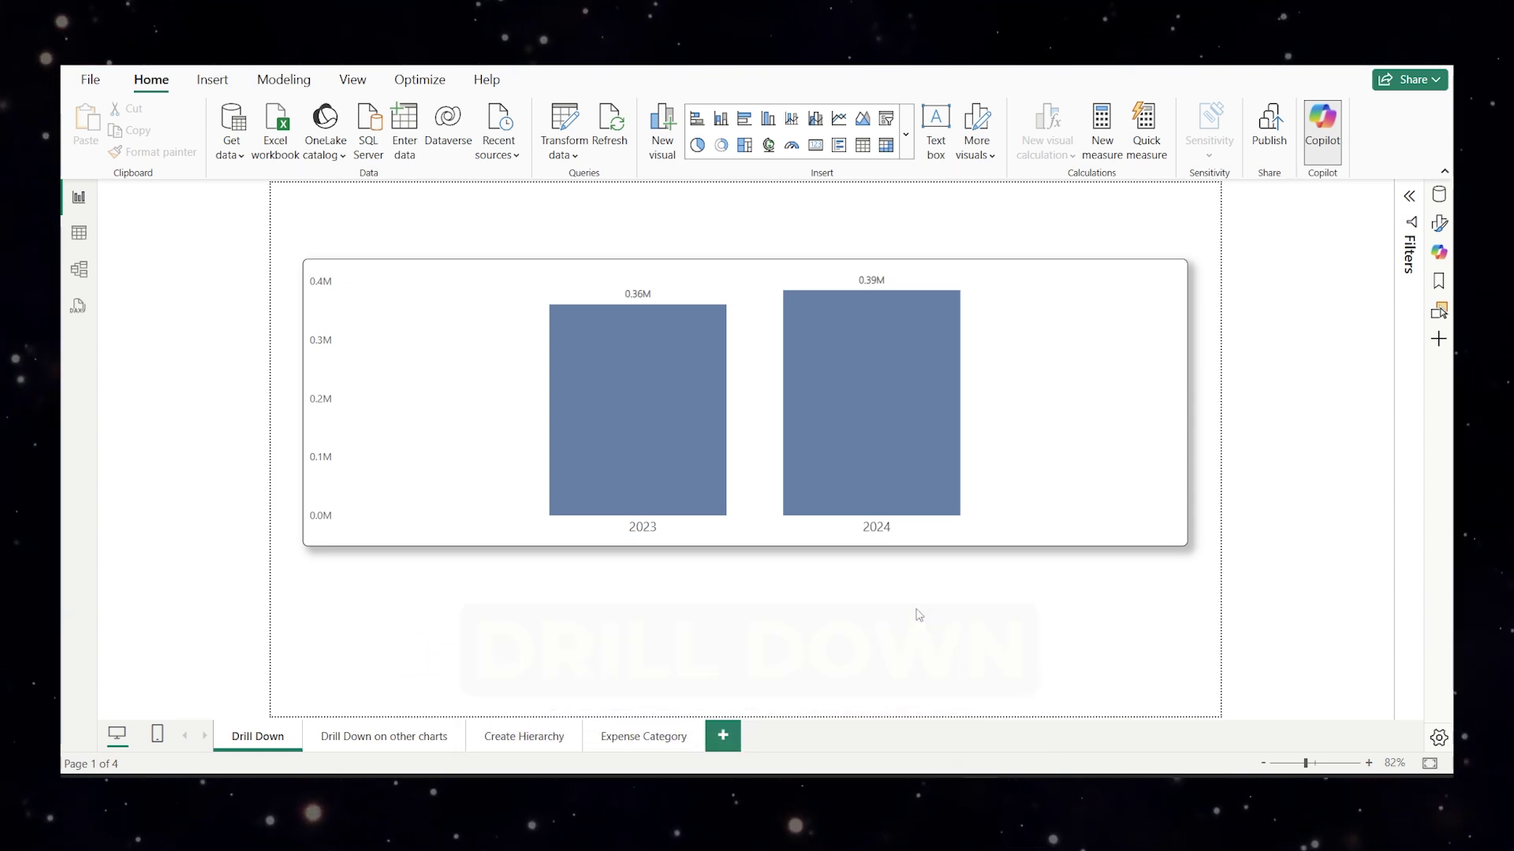
# Inspect the yearly chart's fields, then highlight and clear the 2023 bar.
pyautogui.click(1016, 473)
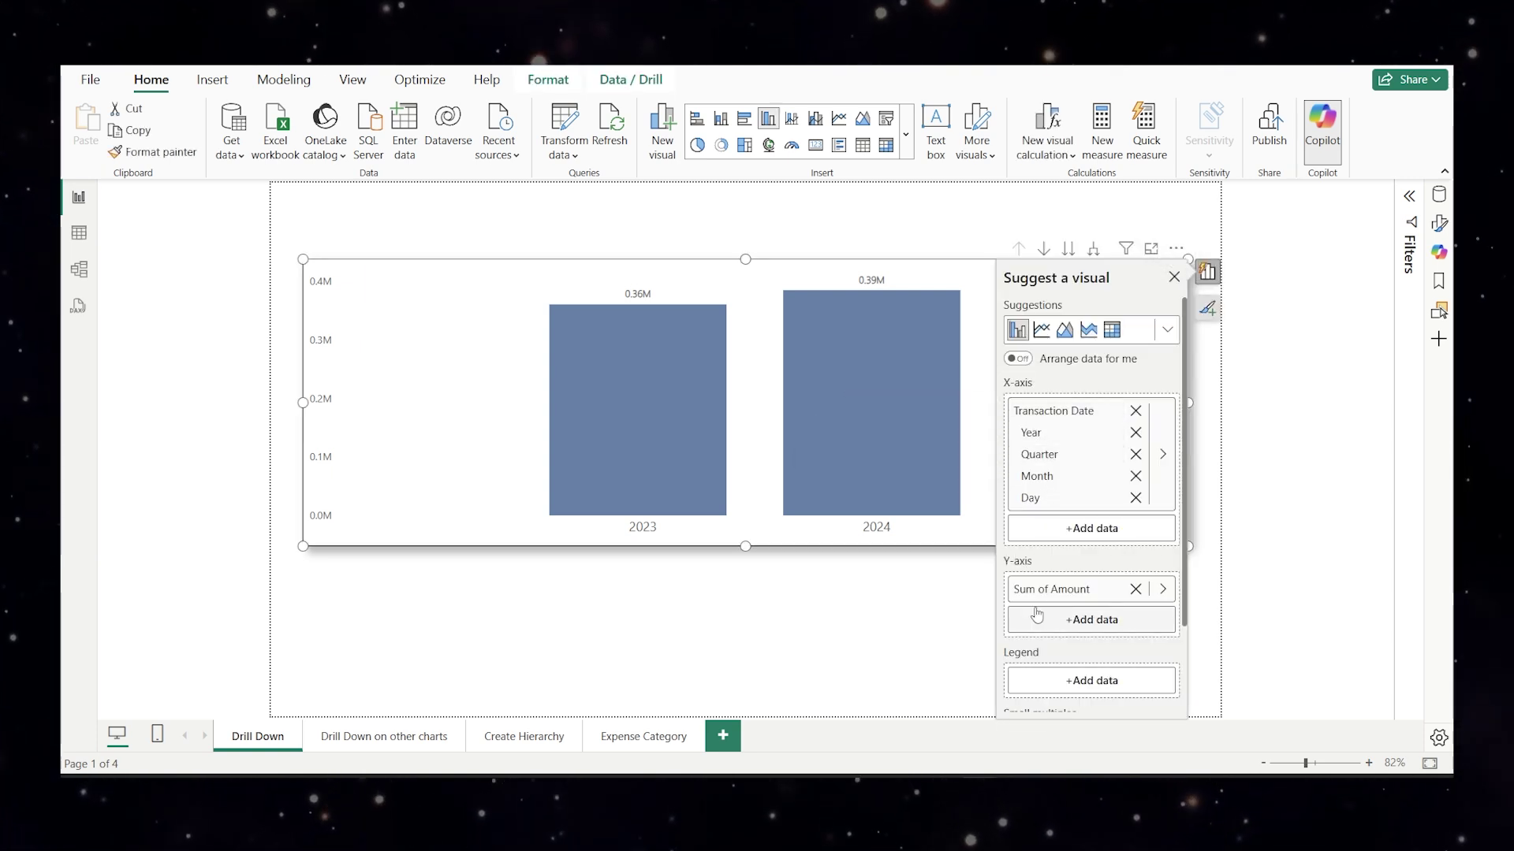
pyautogui.click(959, 612)
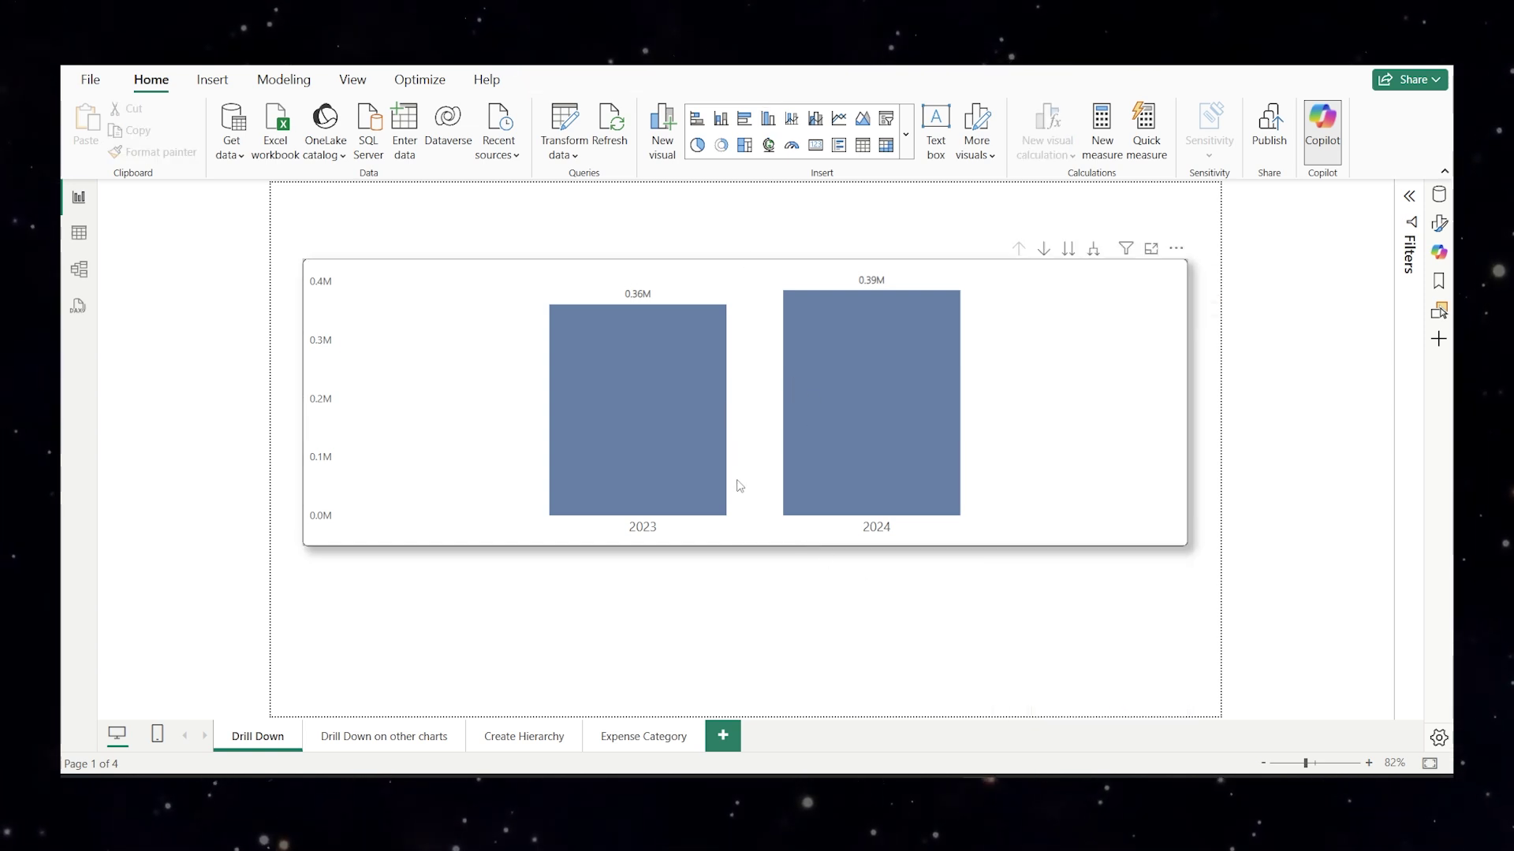
pyautogui.click(676, 461)
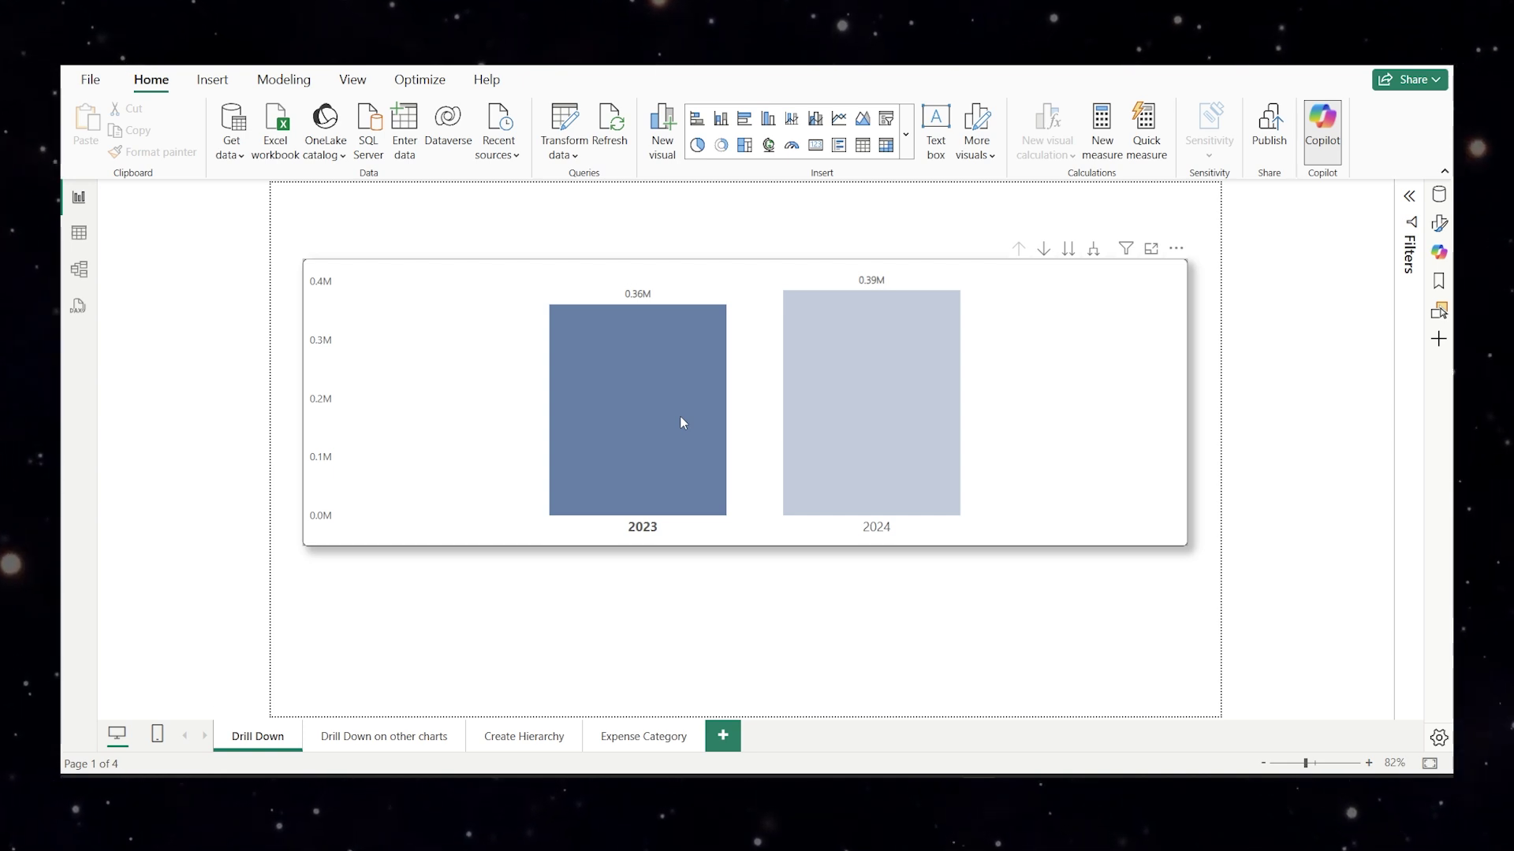
pyautogui.click(680, 417)
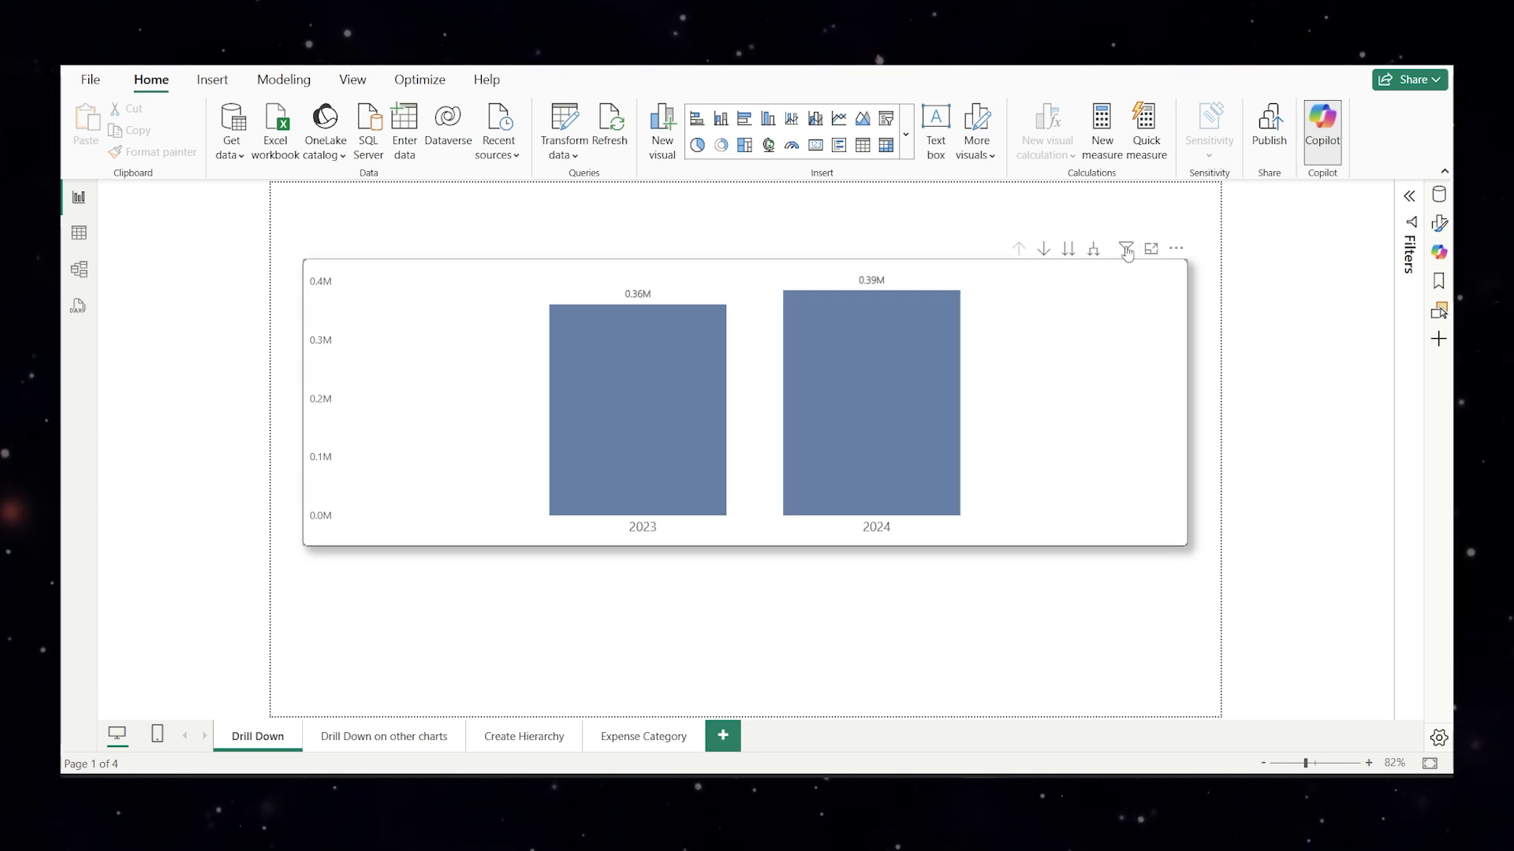
# With drill mode on, drill 2023 into quarters, Qtr 1 into months, and January into days.
pyautogui.click(1042, 249)
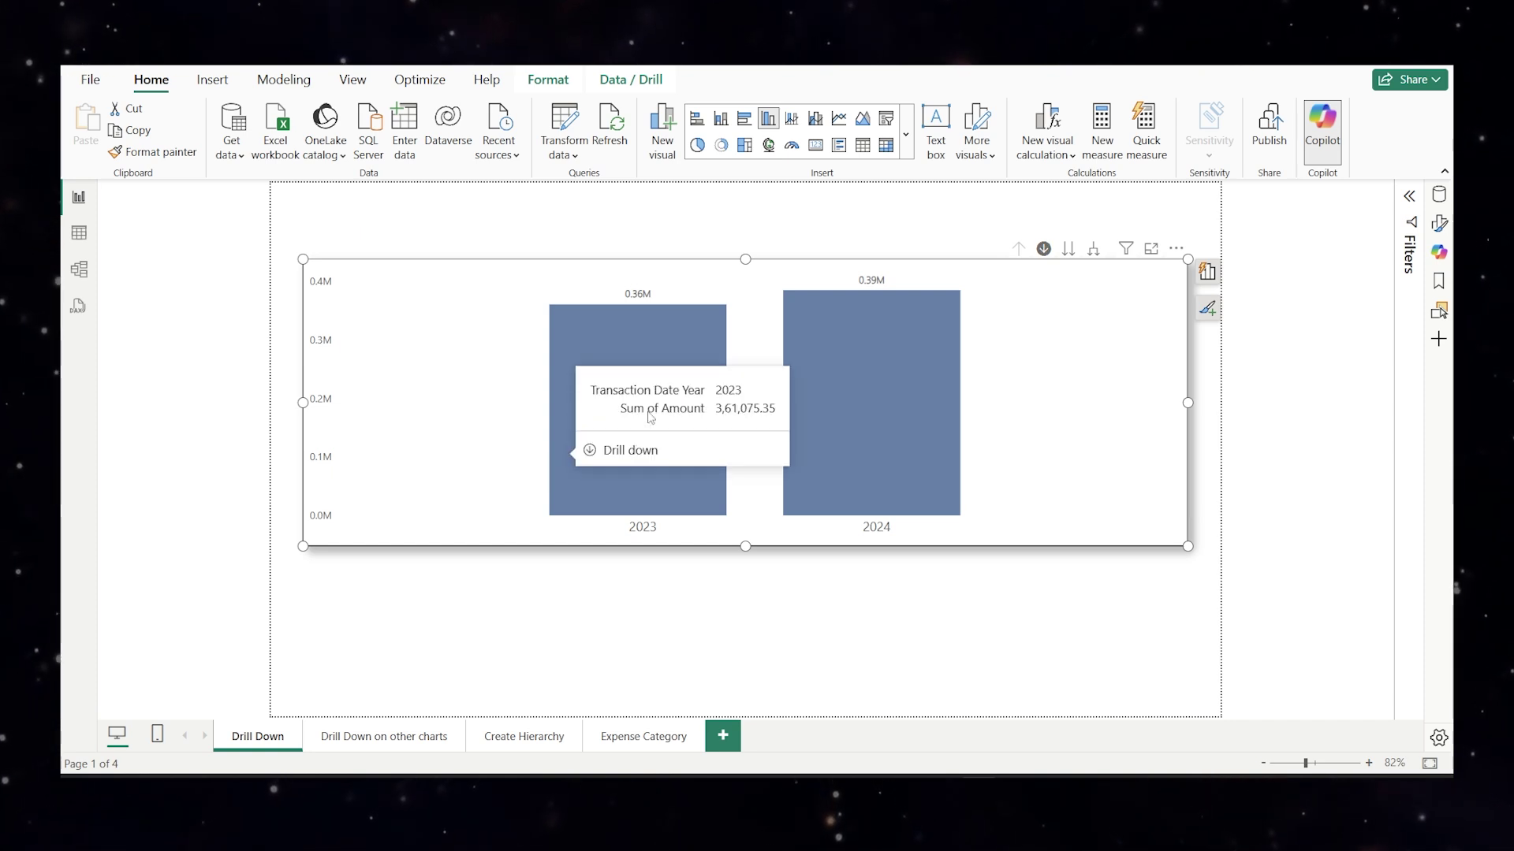
pyautogui.click(648, 325)
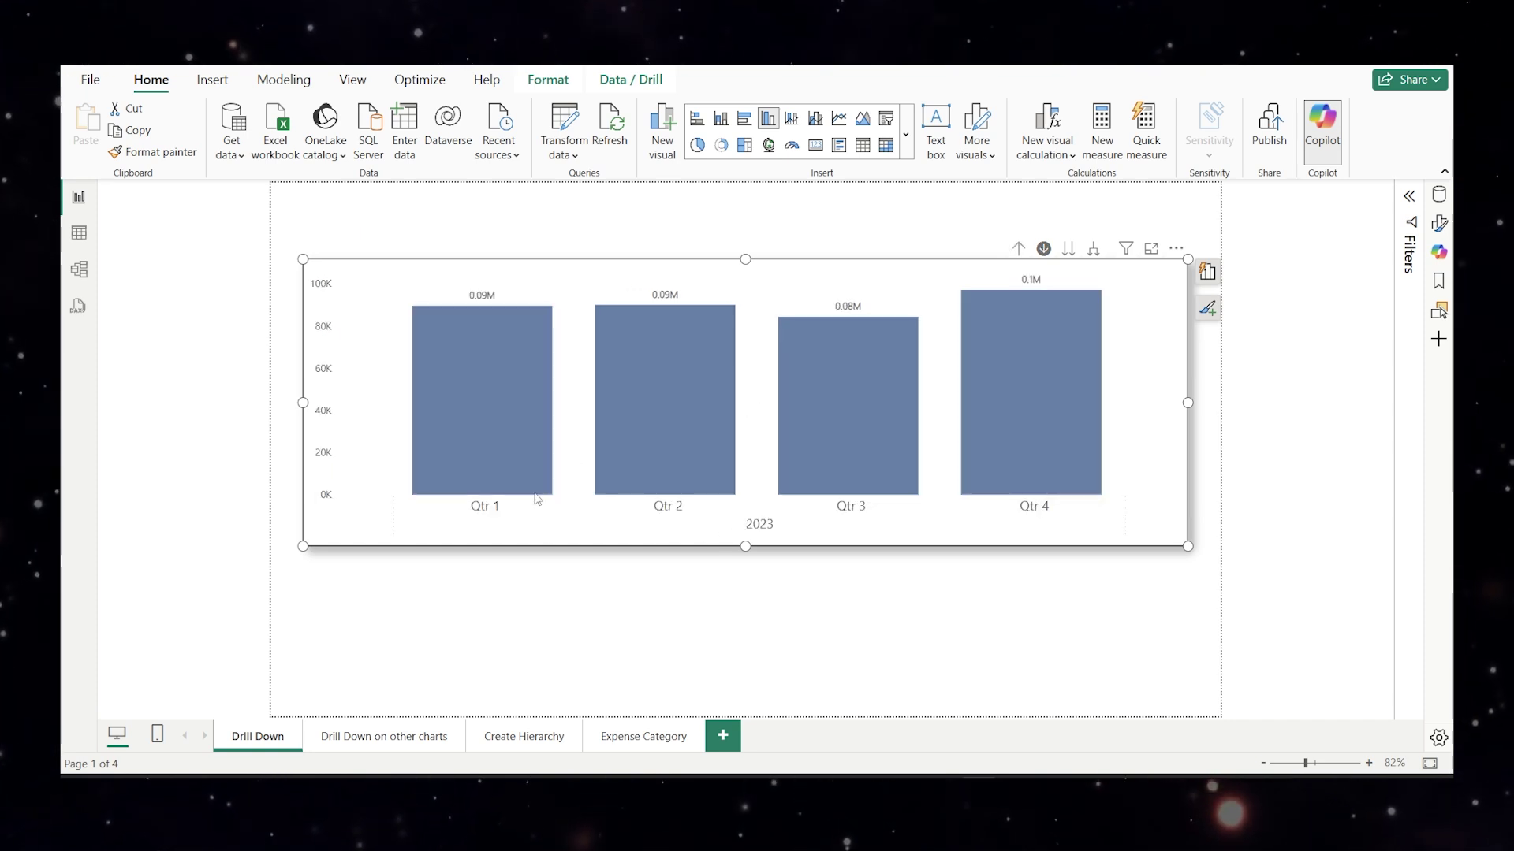
pyautogui.click(531, 460)
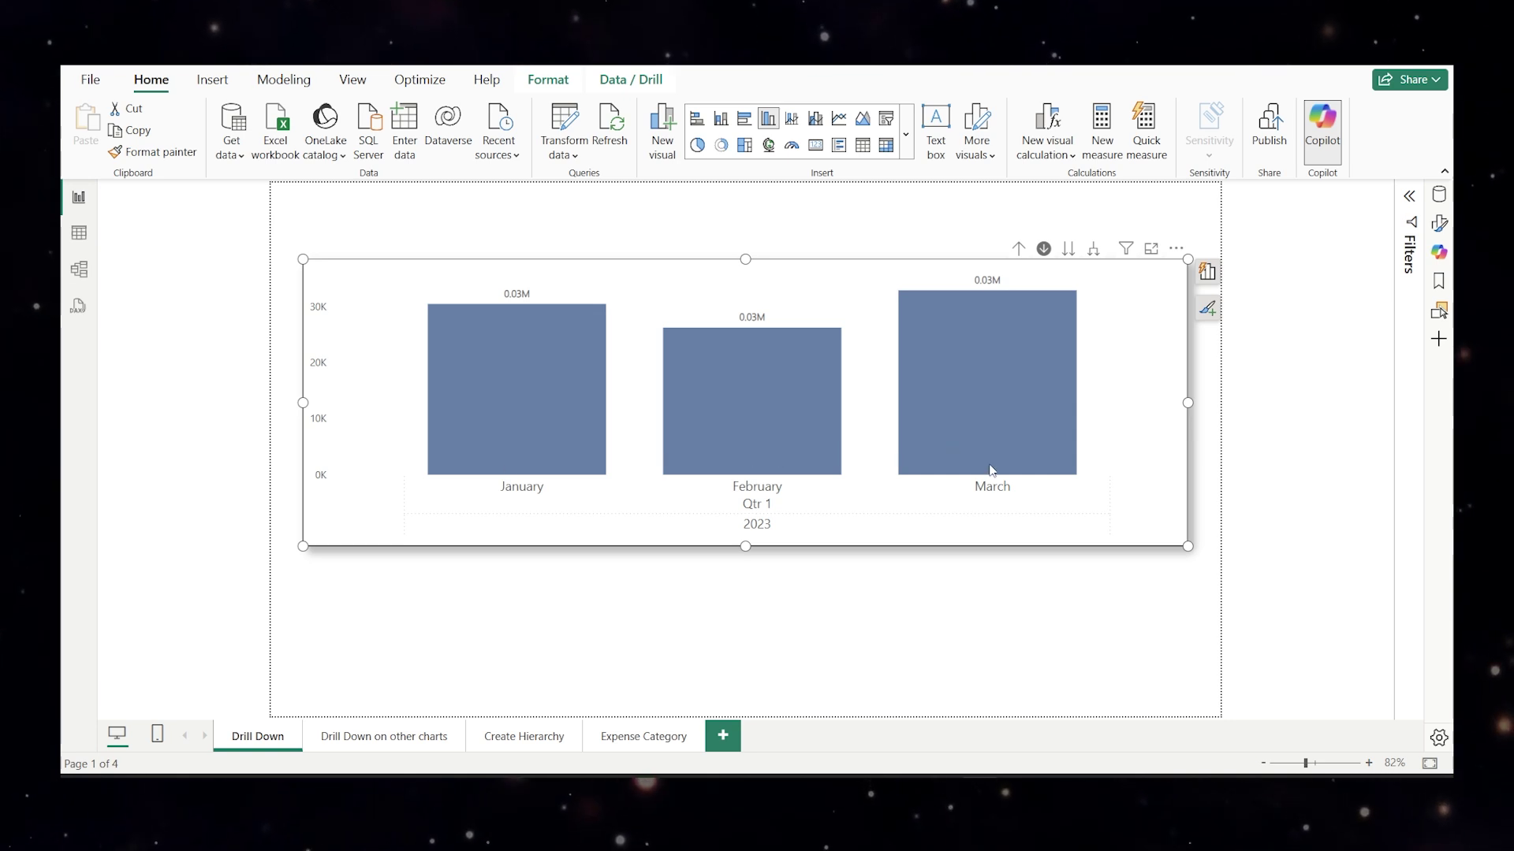
pyautogui.click(555, 434)
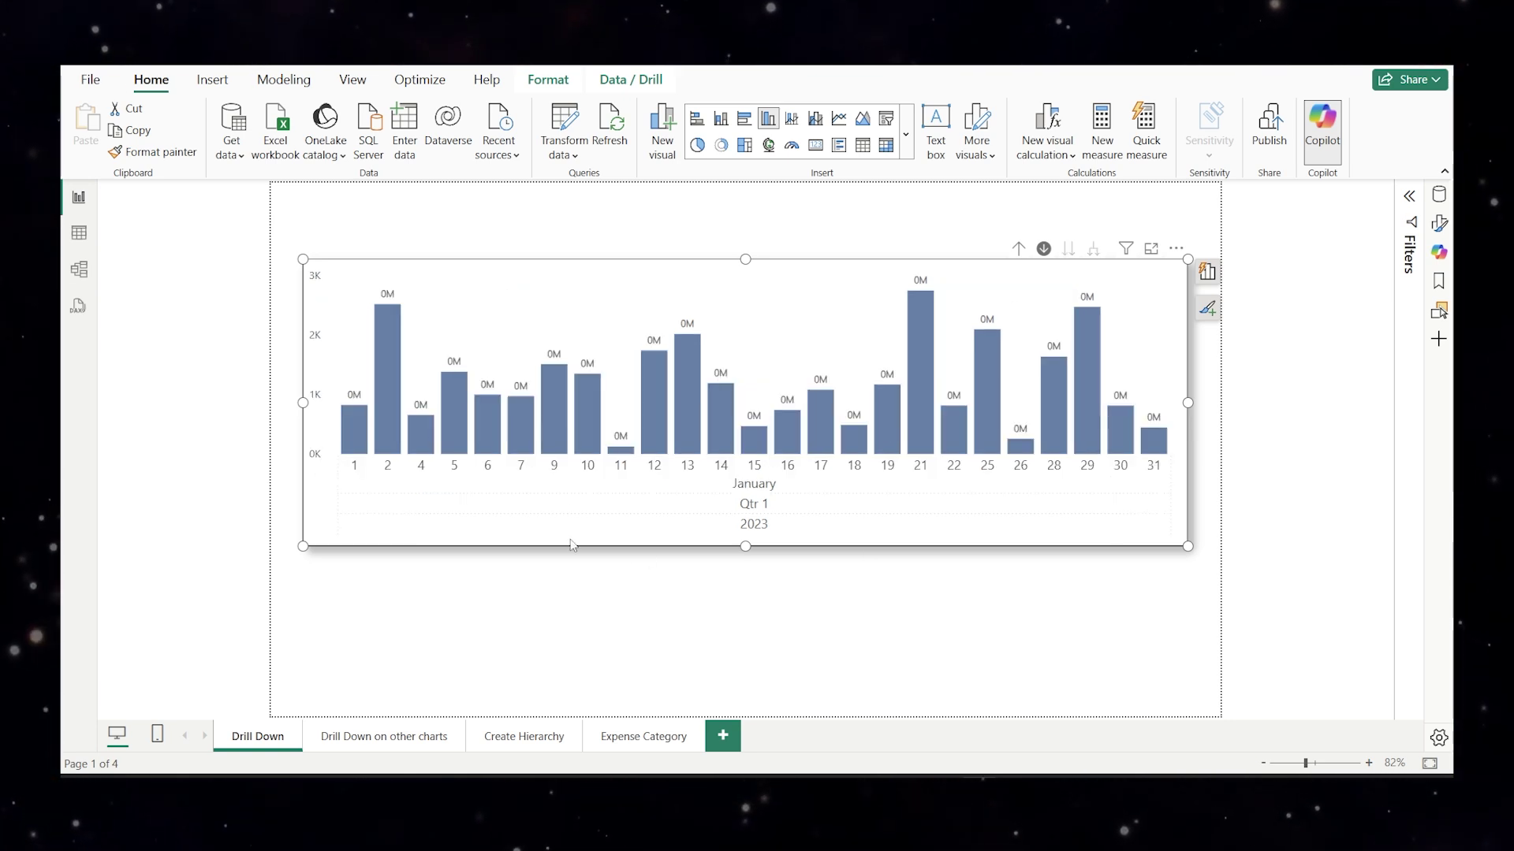
# Return to yearly totals, then show combined quarterly and then monthly totals for both years.
pyautogui.click(1018, 249)
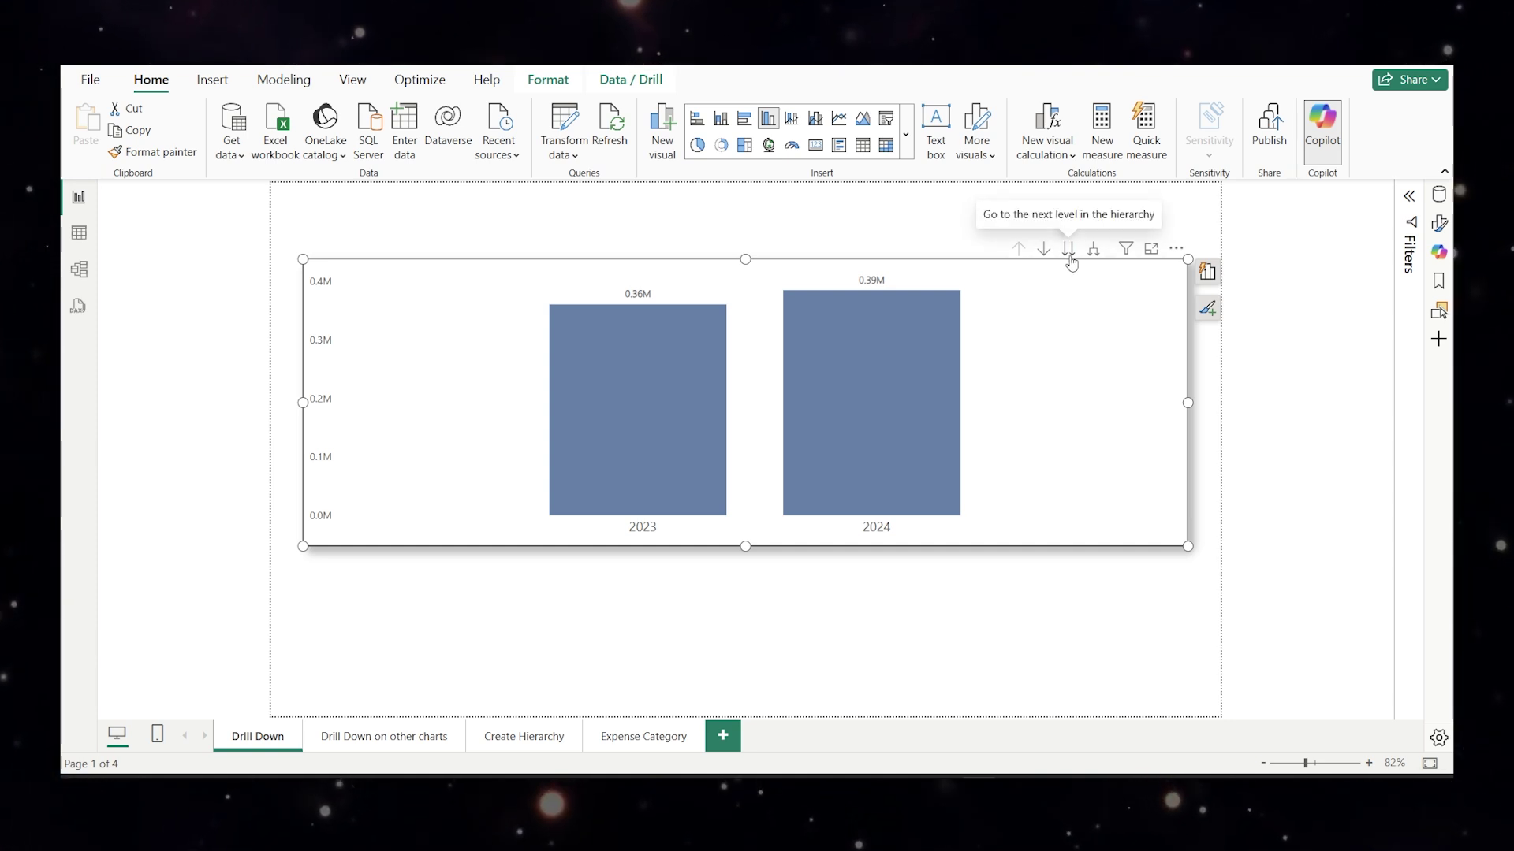
pyautogui.click(1068, 252)
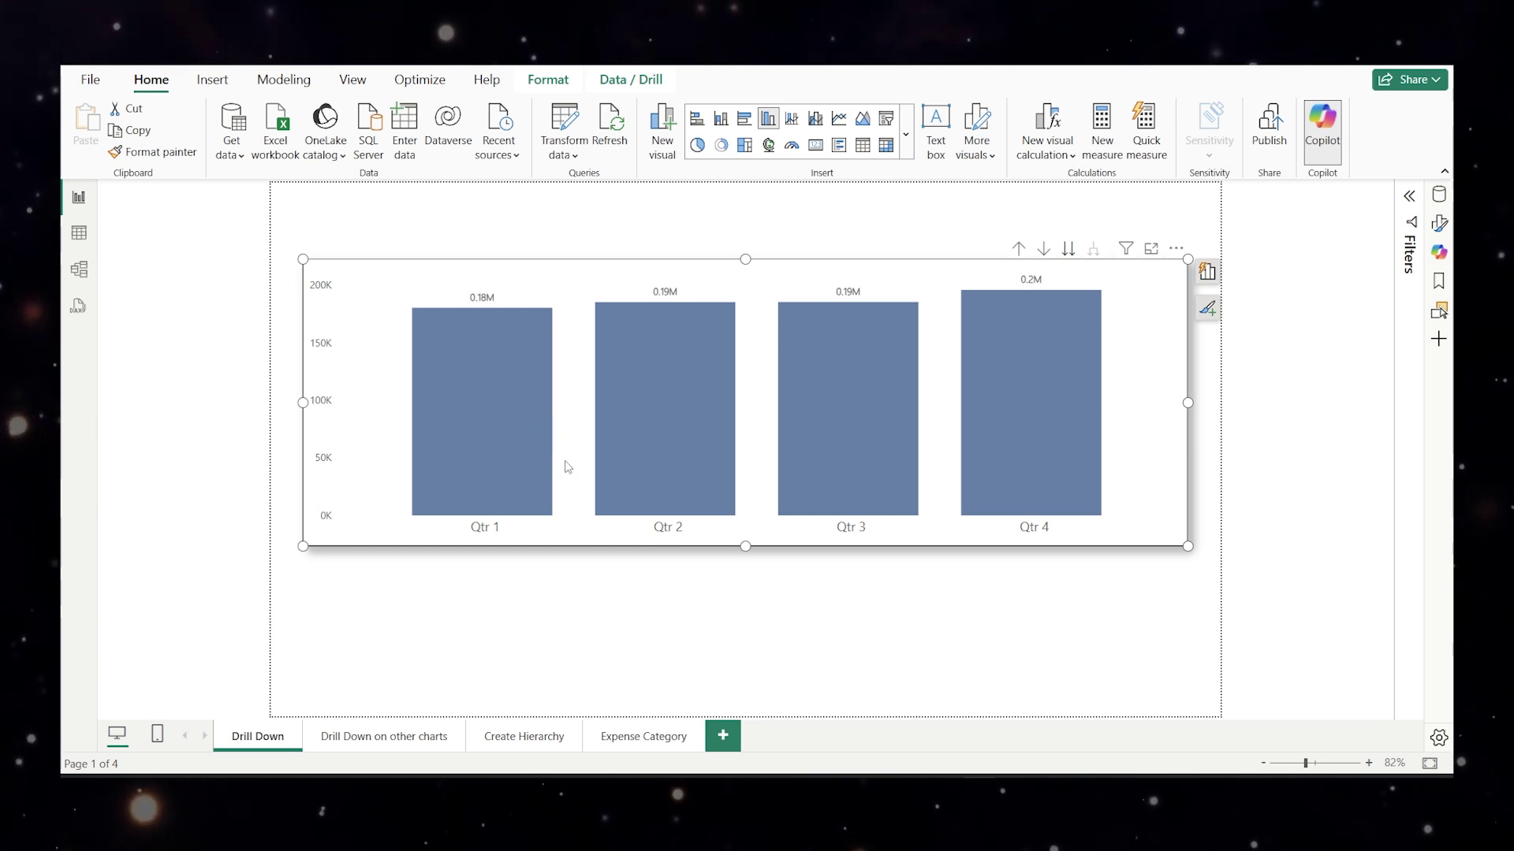
pyautogui.click(1072, 251)
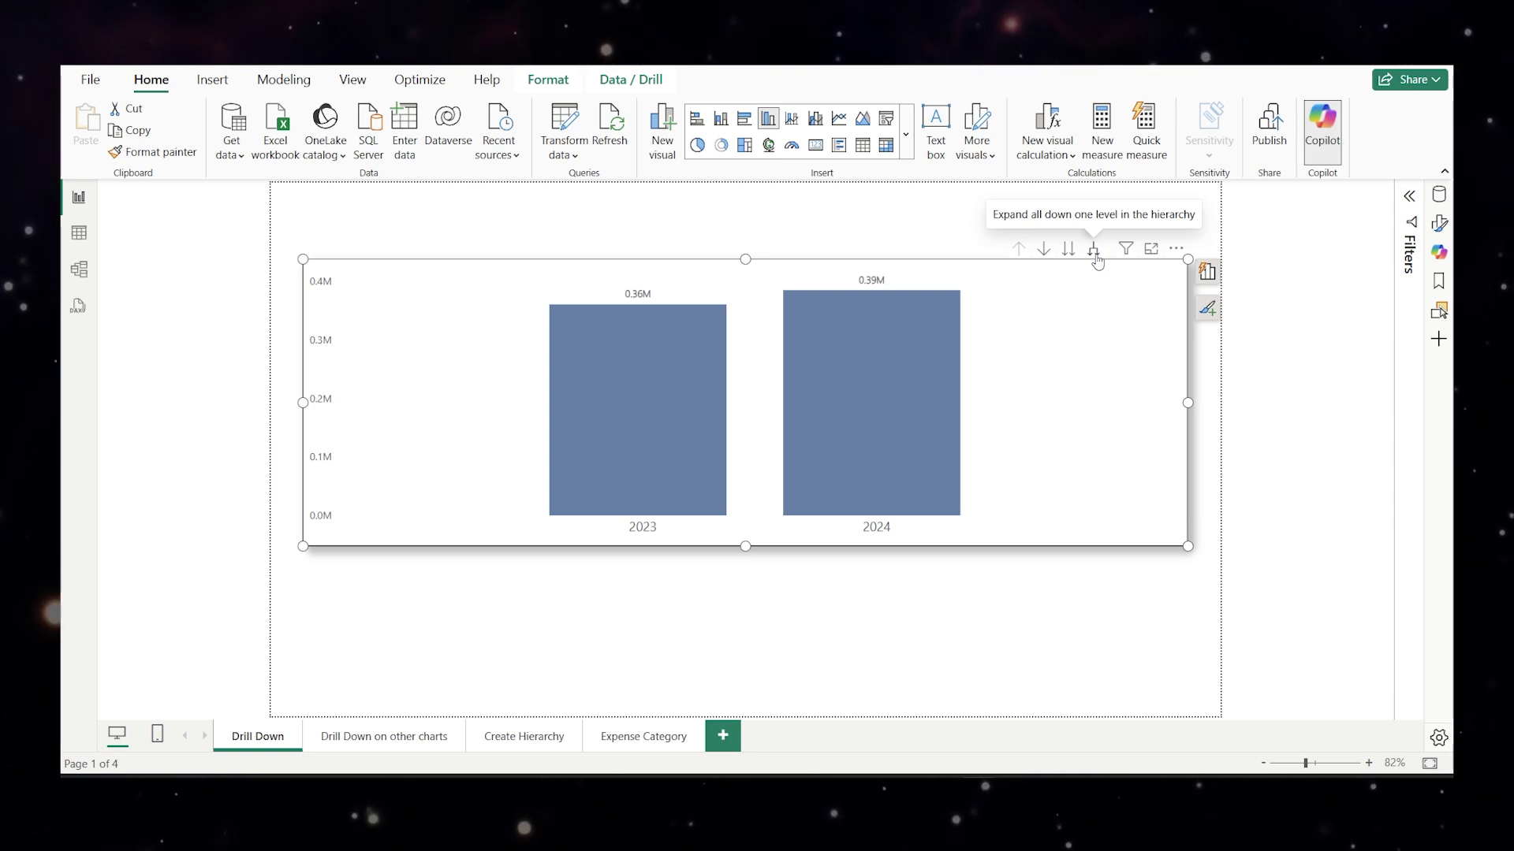
# Expand every year into its quarters, then every quarter into its months, under 2023 and 2024.
pyautogui.click(1095, 252)
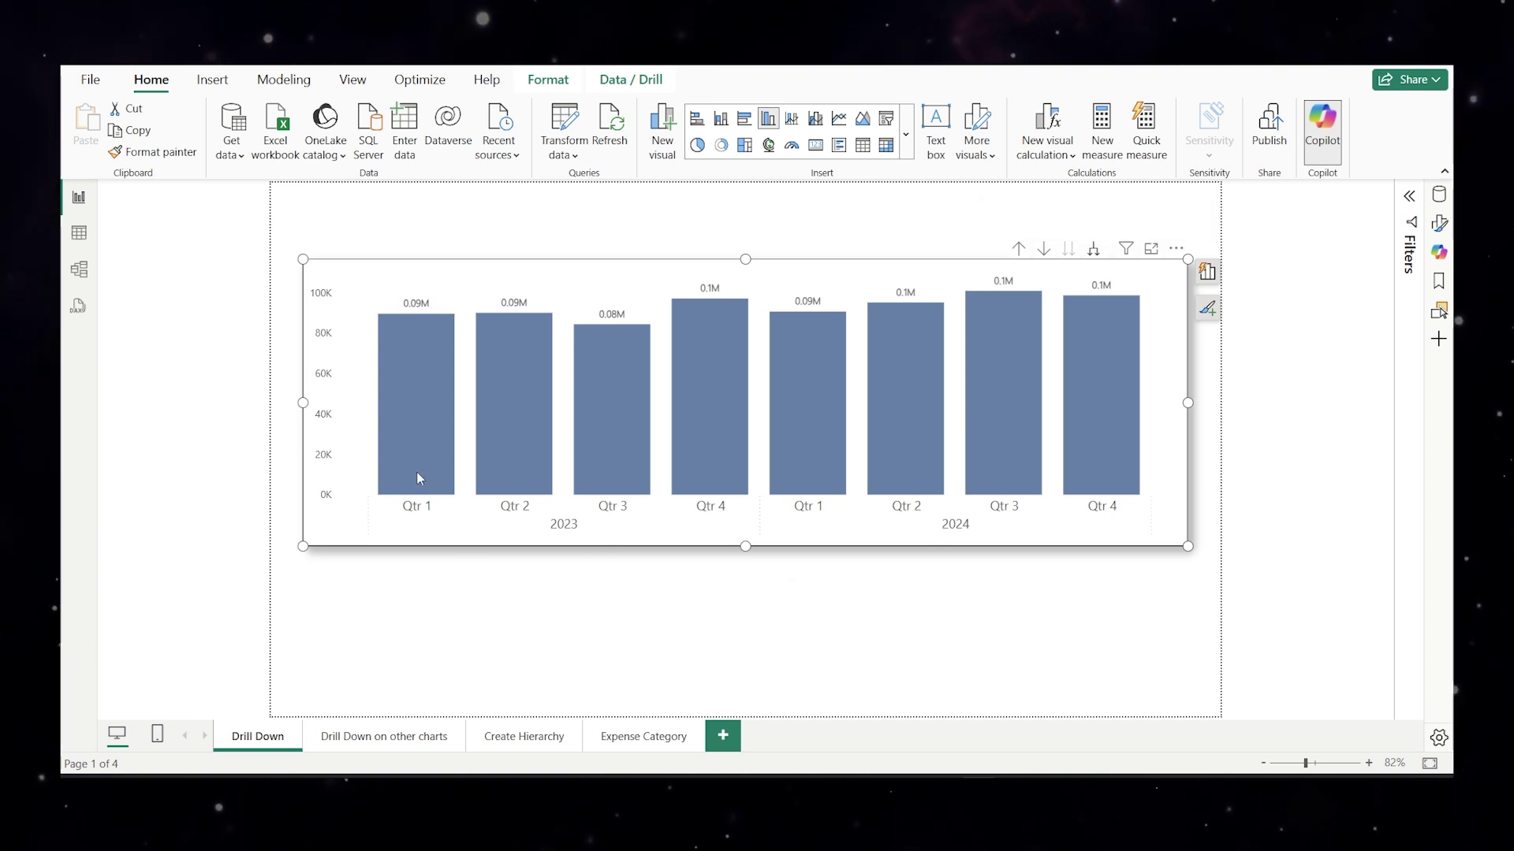
pyautogui.click(1093, 249)
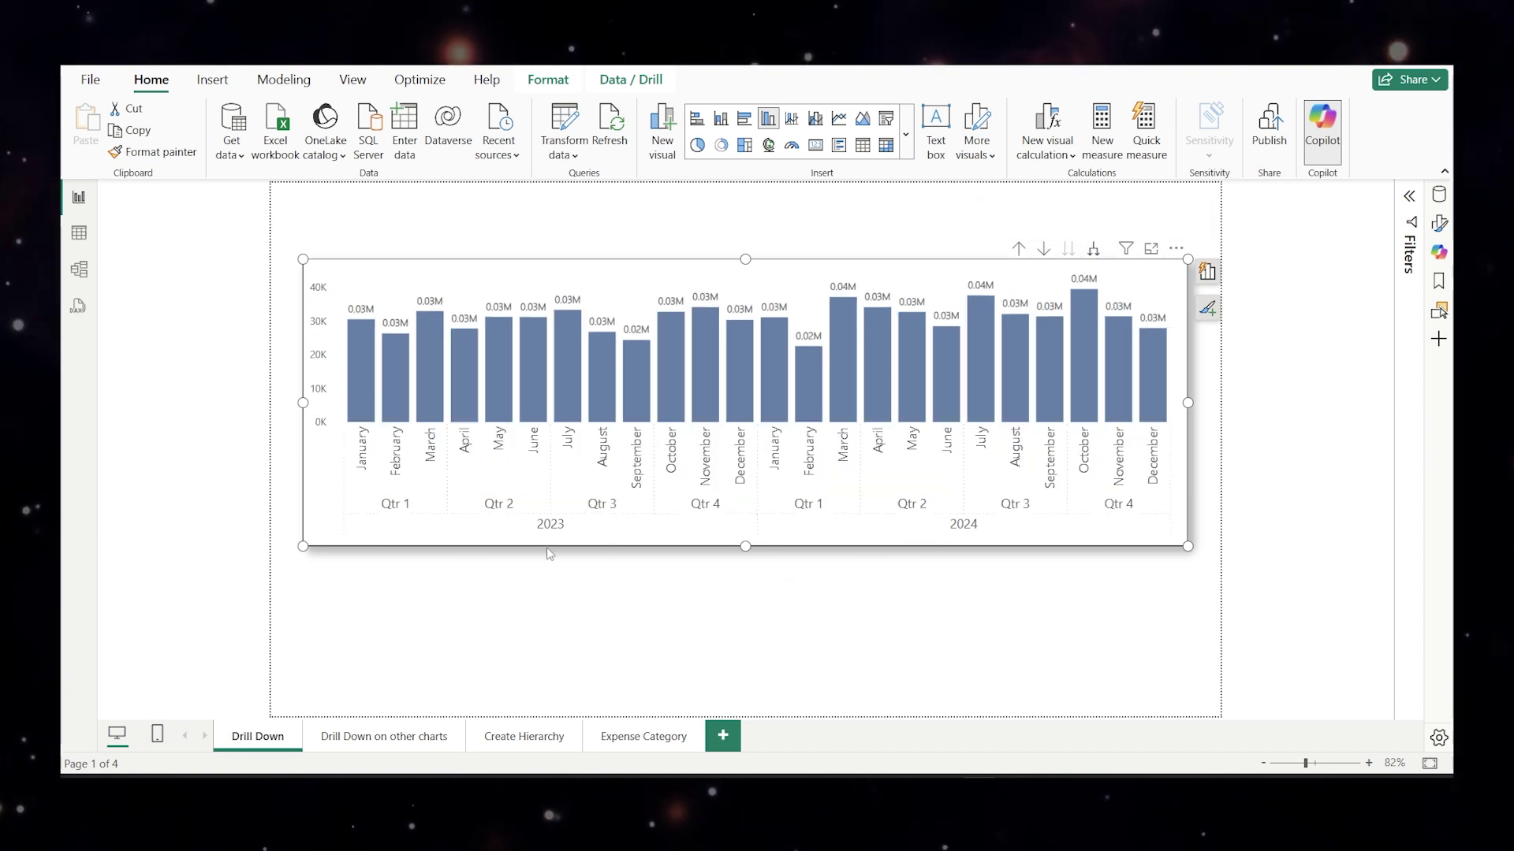
pyautogui.moveTo(1015, 346)
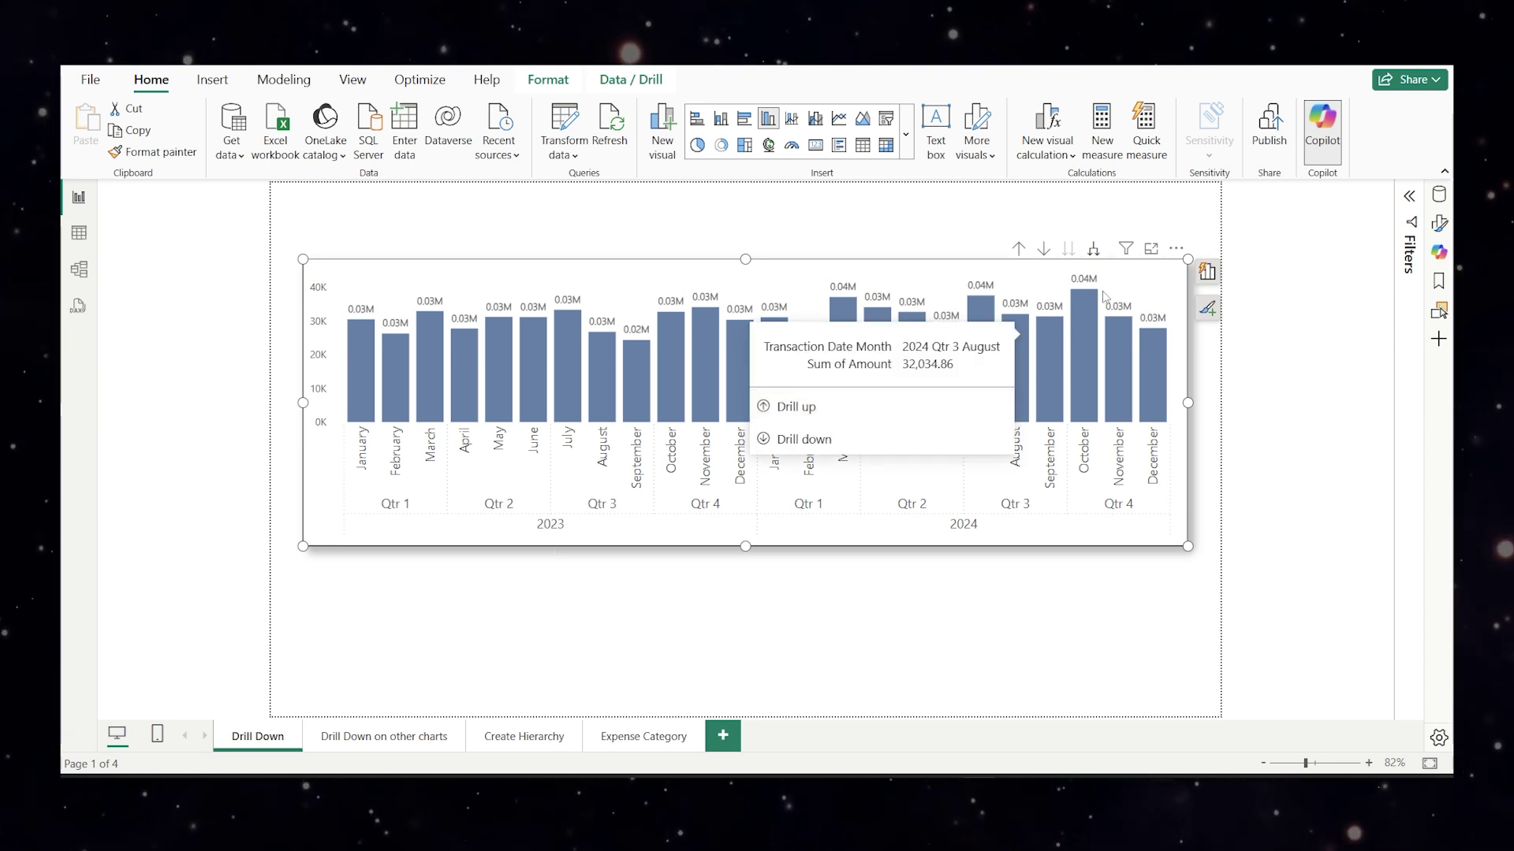
pyautogui.click(1092, 250)
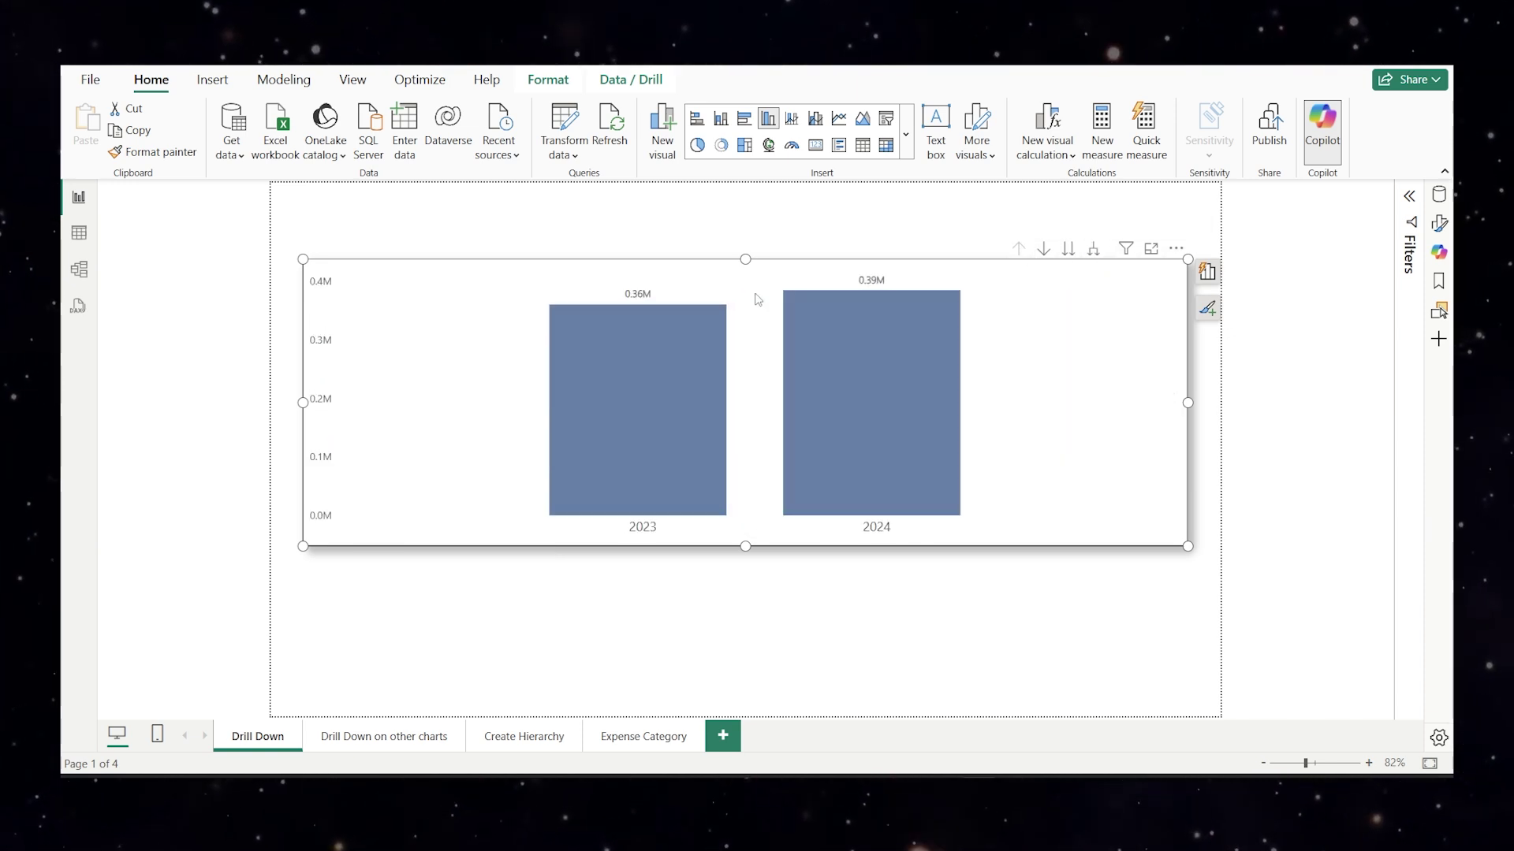
# On the Drill Down on other charts page, drill 2023 into quarters and Qtr 1 into months.
pyautogui.click(384, 736)
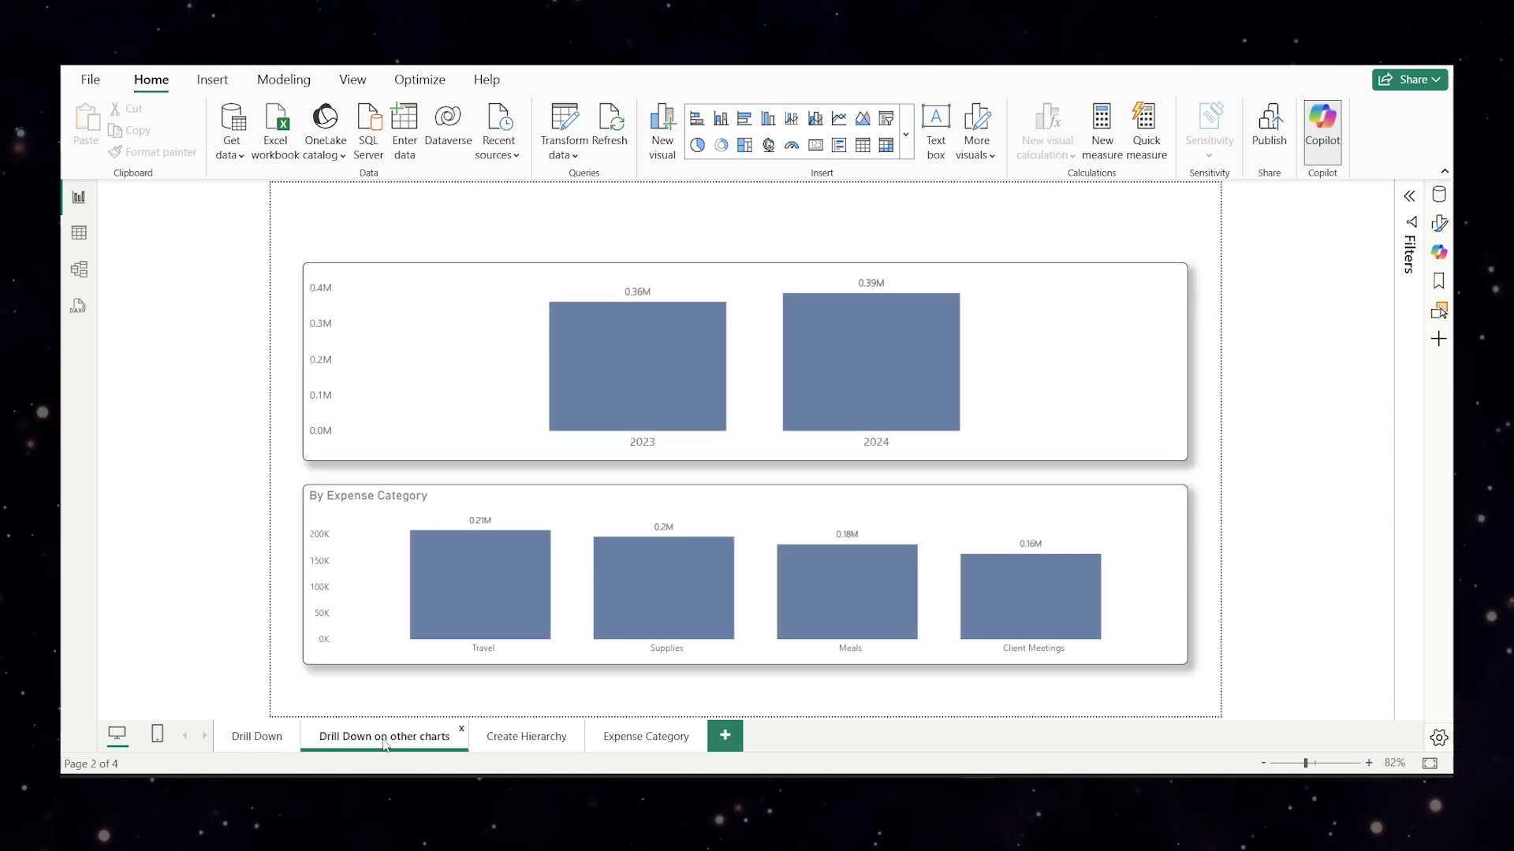
pyautogui.click(496, 288)
pyautogui.click(1043, 252)
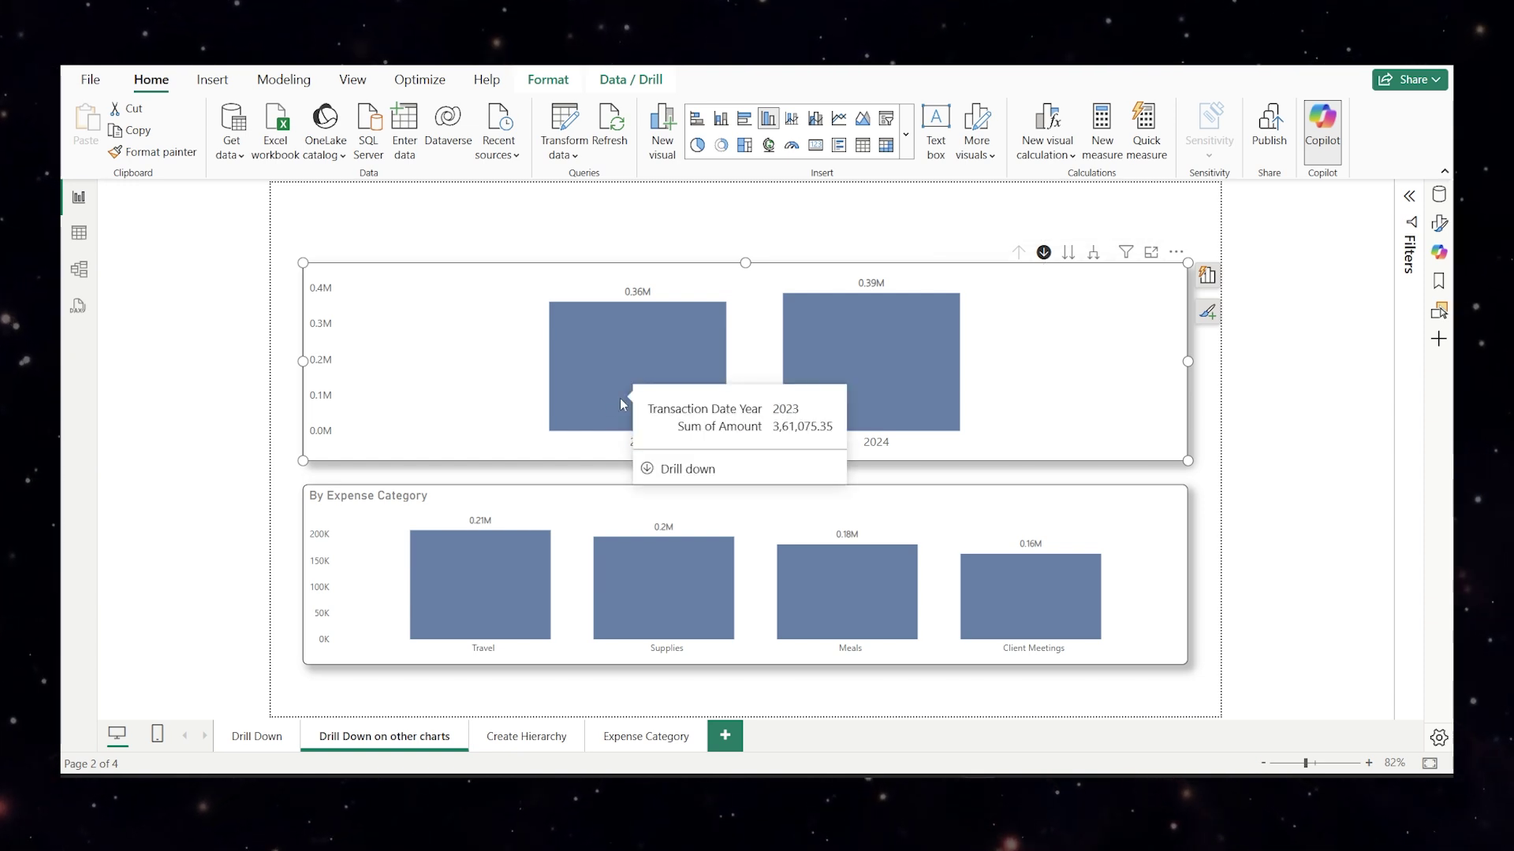
pyautogui.click(583, 414)
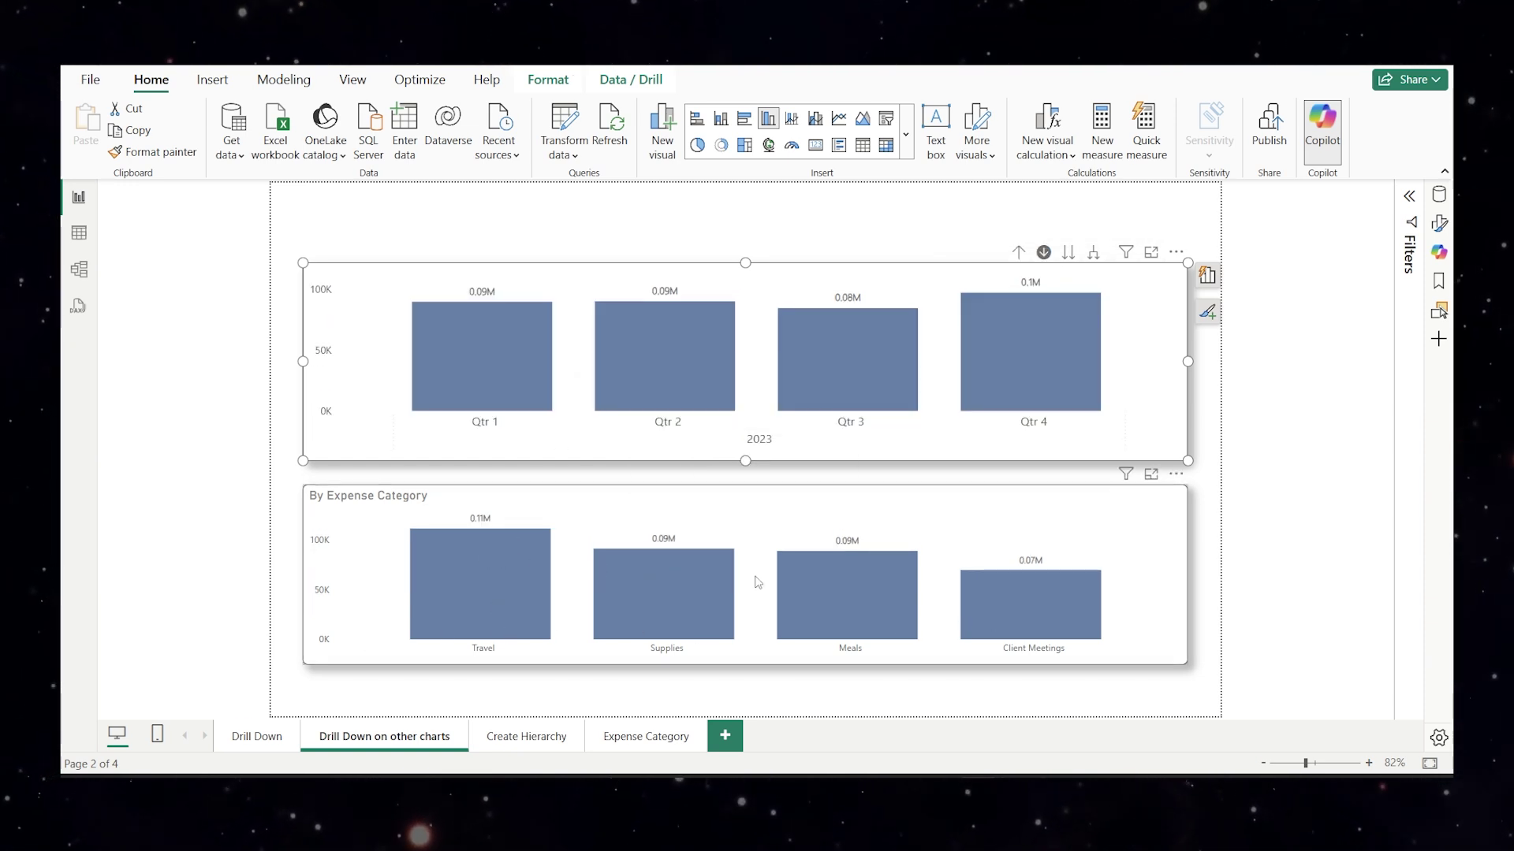
pyautogui.click(507, 387)
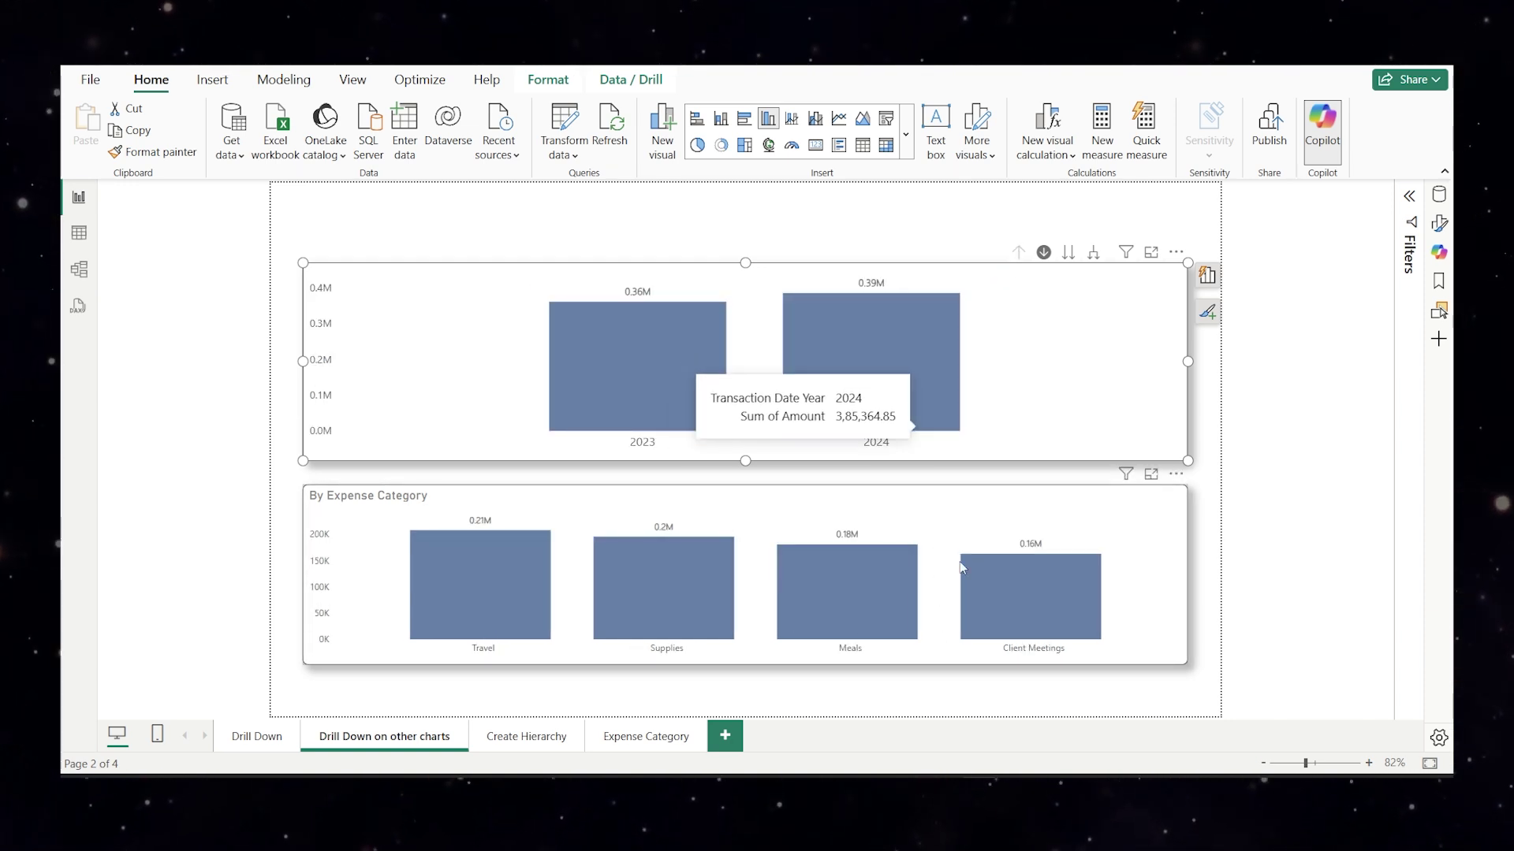
# Set Apply drill down filters to 'Selected visual', then test by drilling 2023 into quarters.
pyautogui.click(560, 76)
pyautogui.click(243, 136)
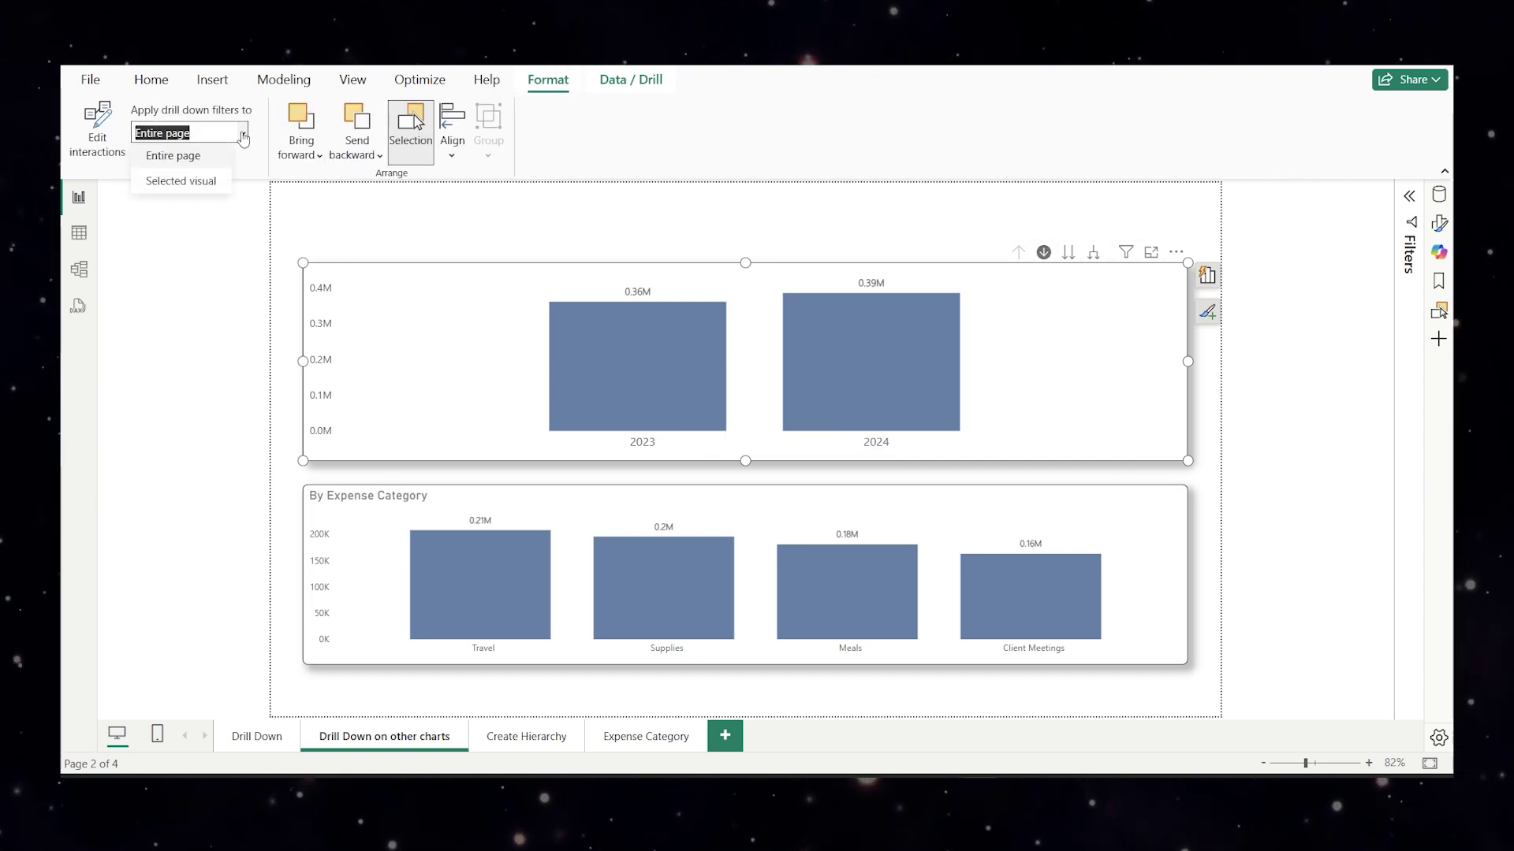
pyautogui.click(211, 183)
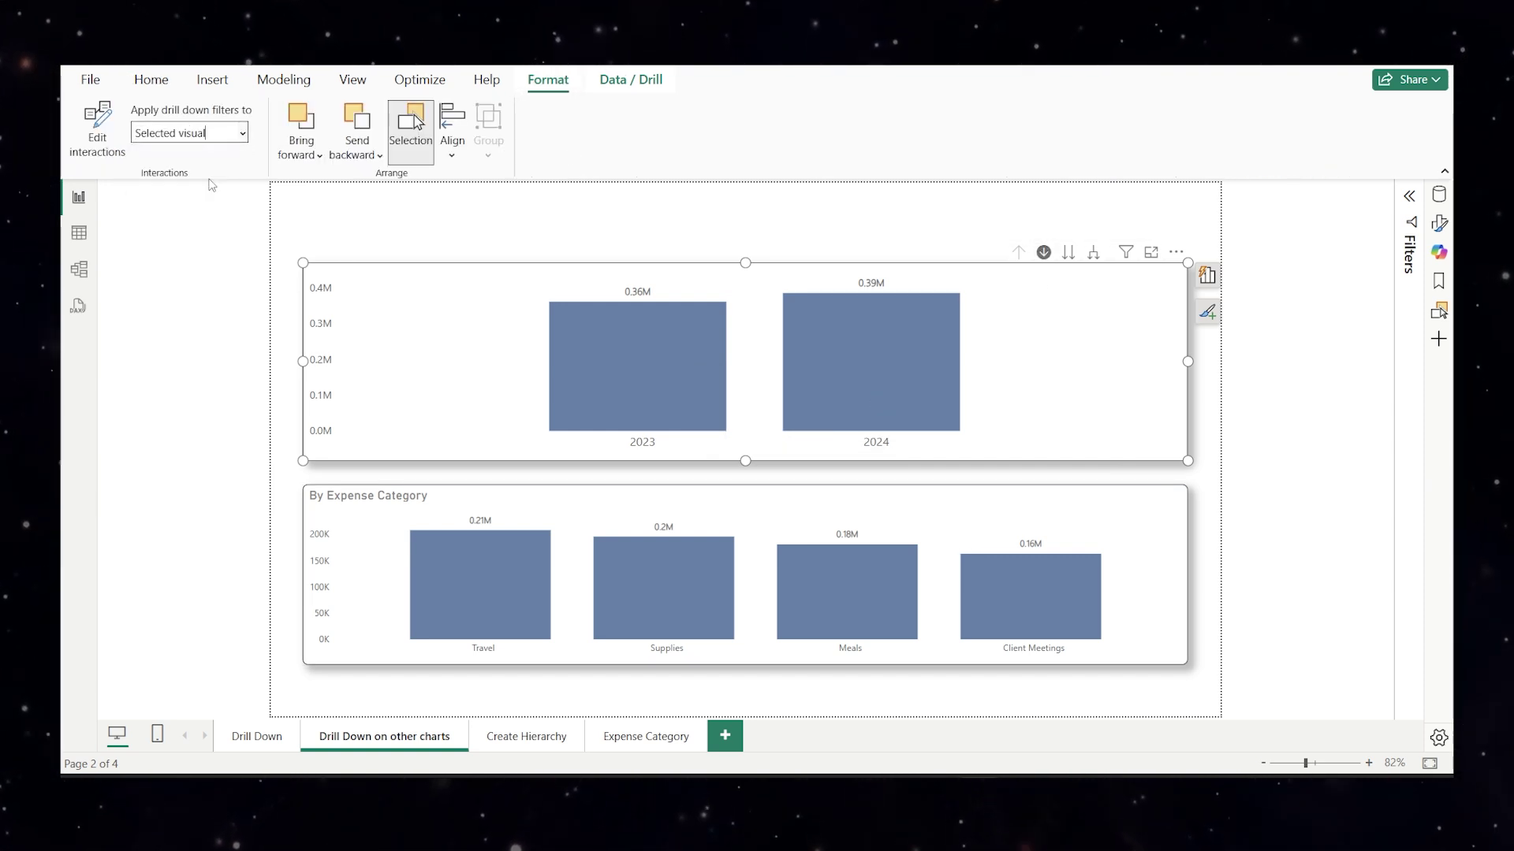
pyautogui.click(651, 364)
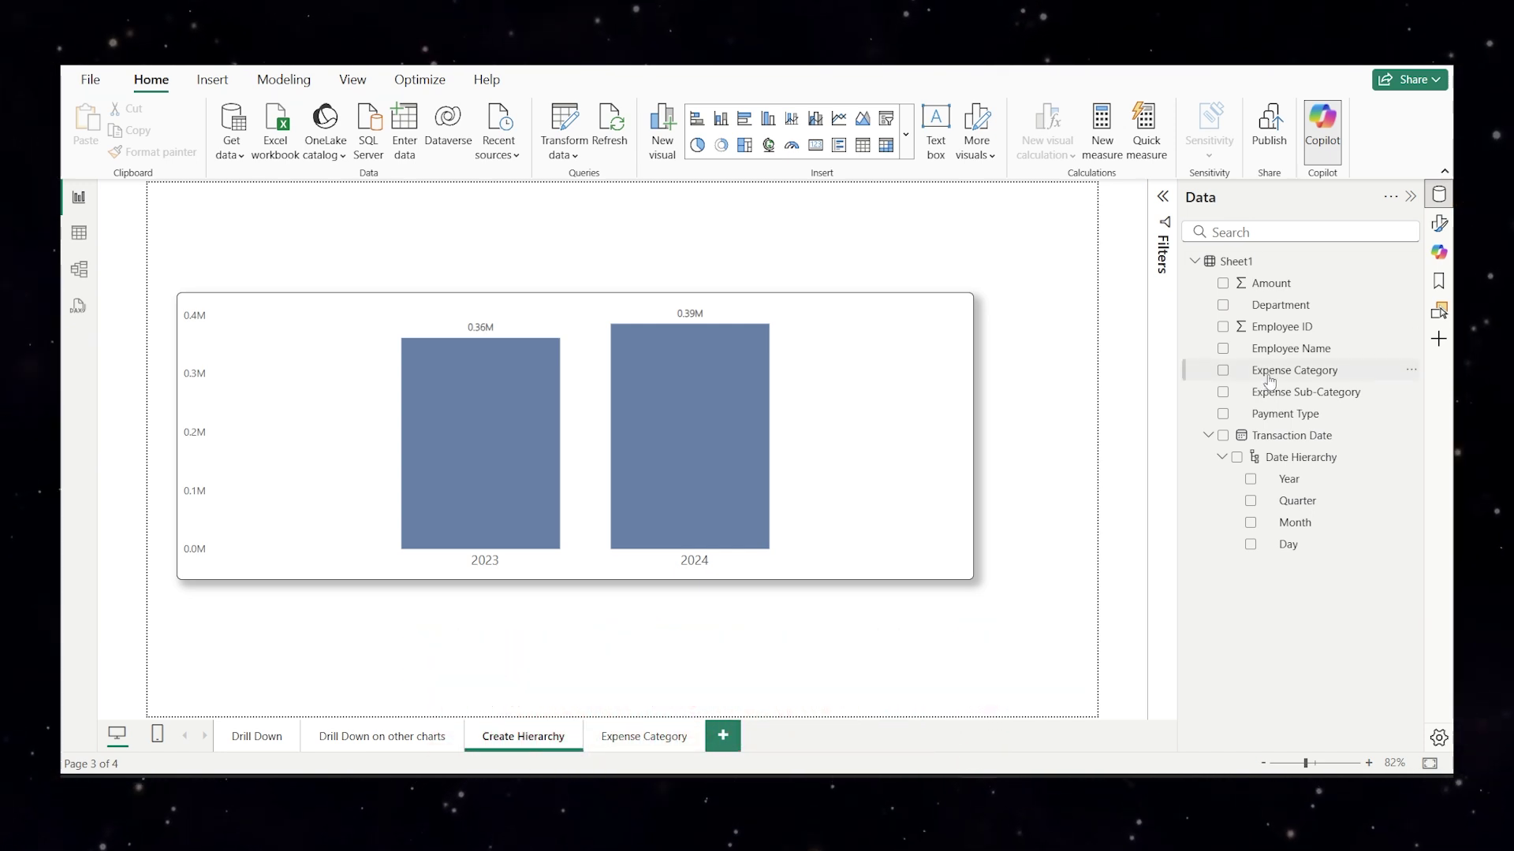
# Create a hierarchy from Expense Category, adding Expense Sub-Category and Department as levels.
pyautogui.click(1413, 370)
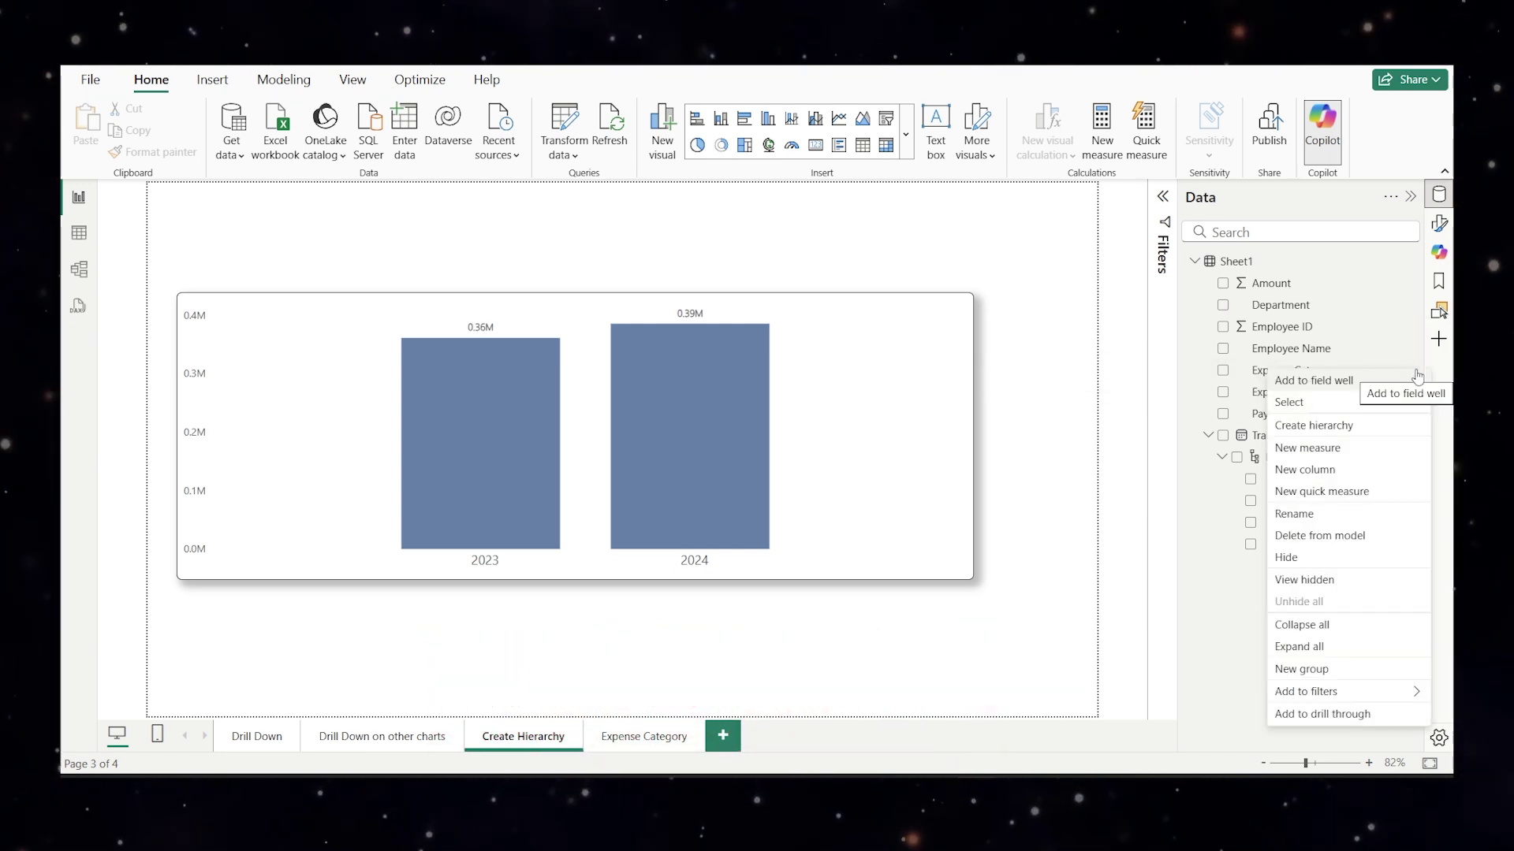
pyautogui.click(1363, 430)
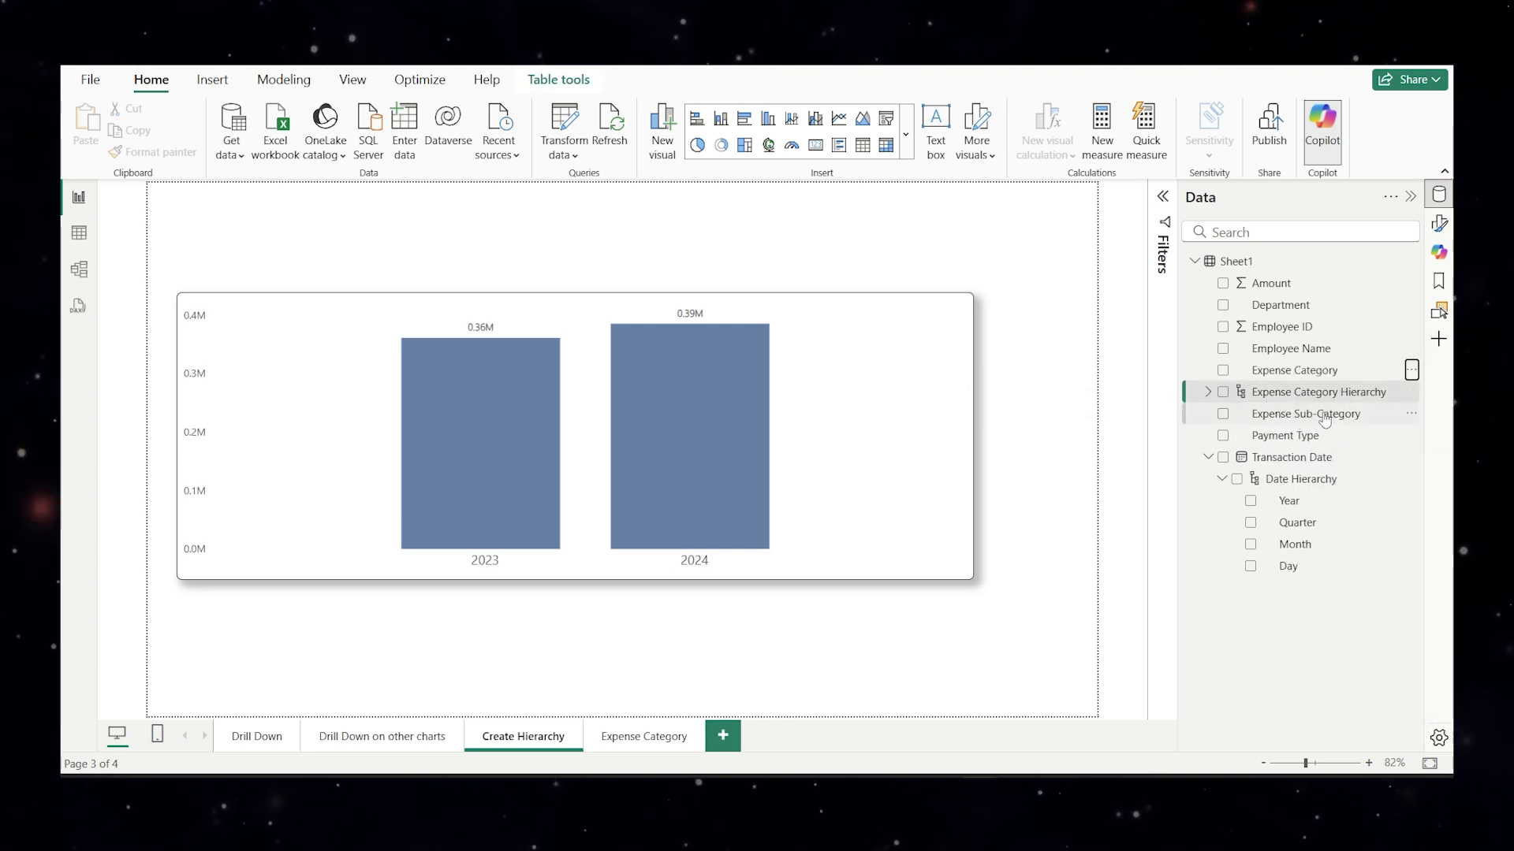
pyautogui.click(1411, 415)
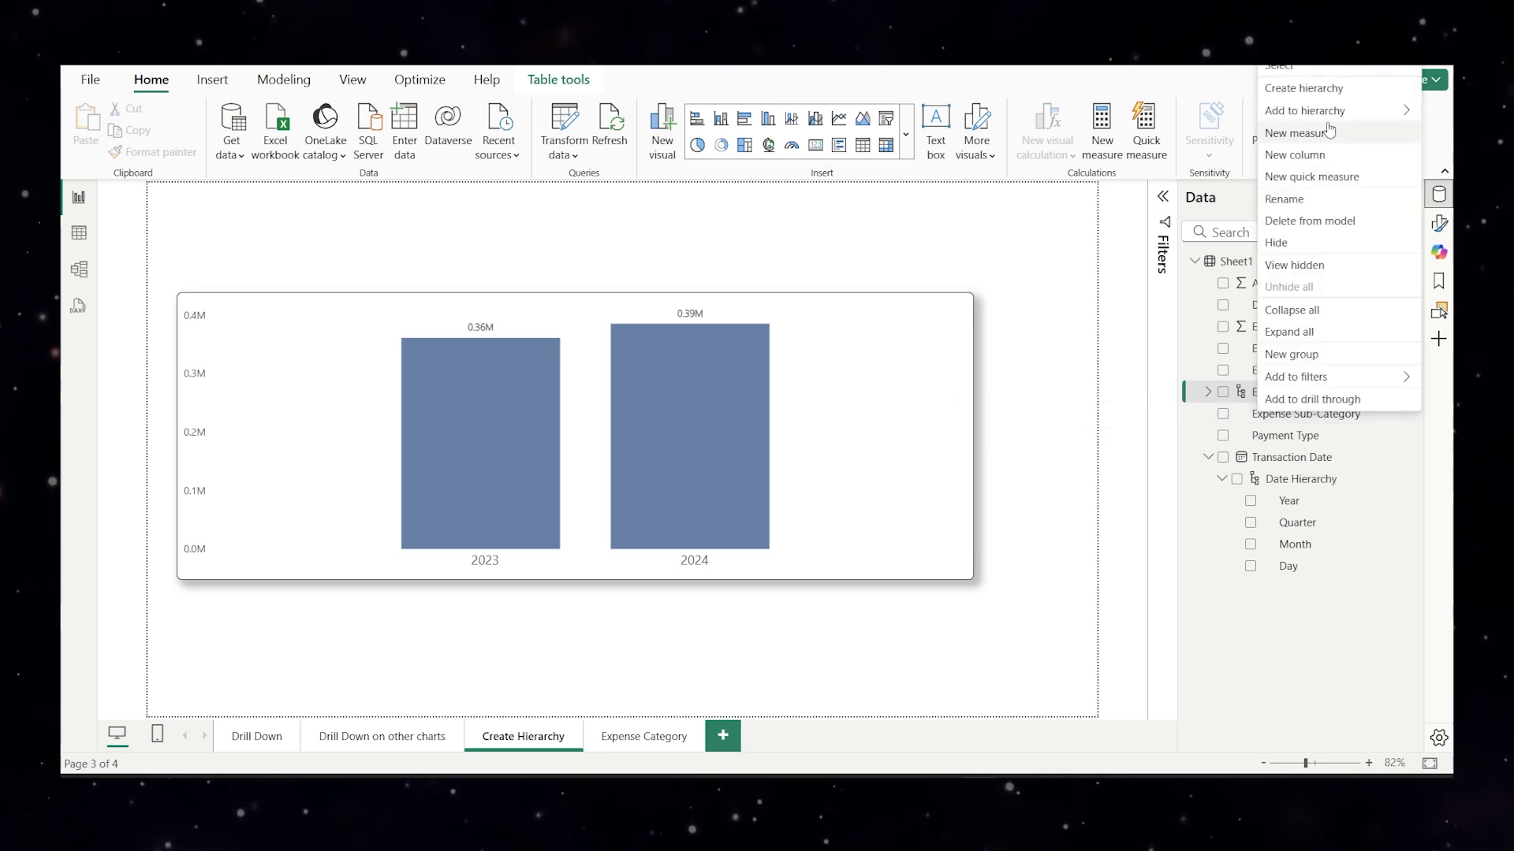
pyautogui.moveTo(1356, 110)
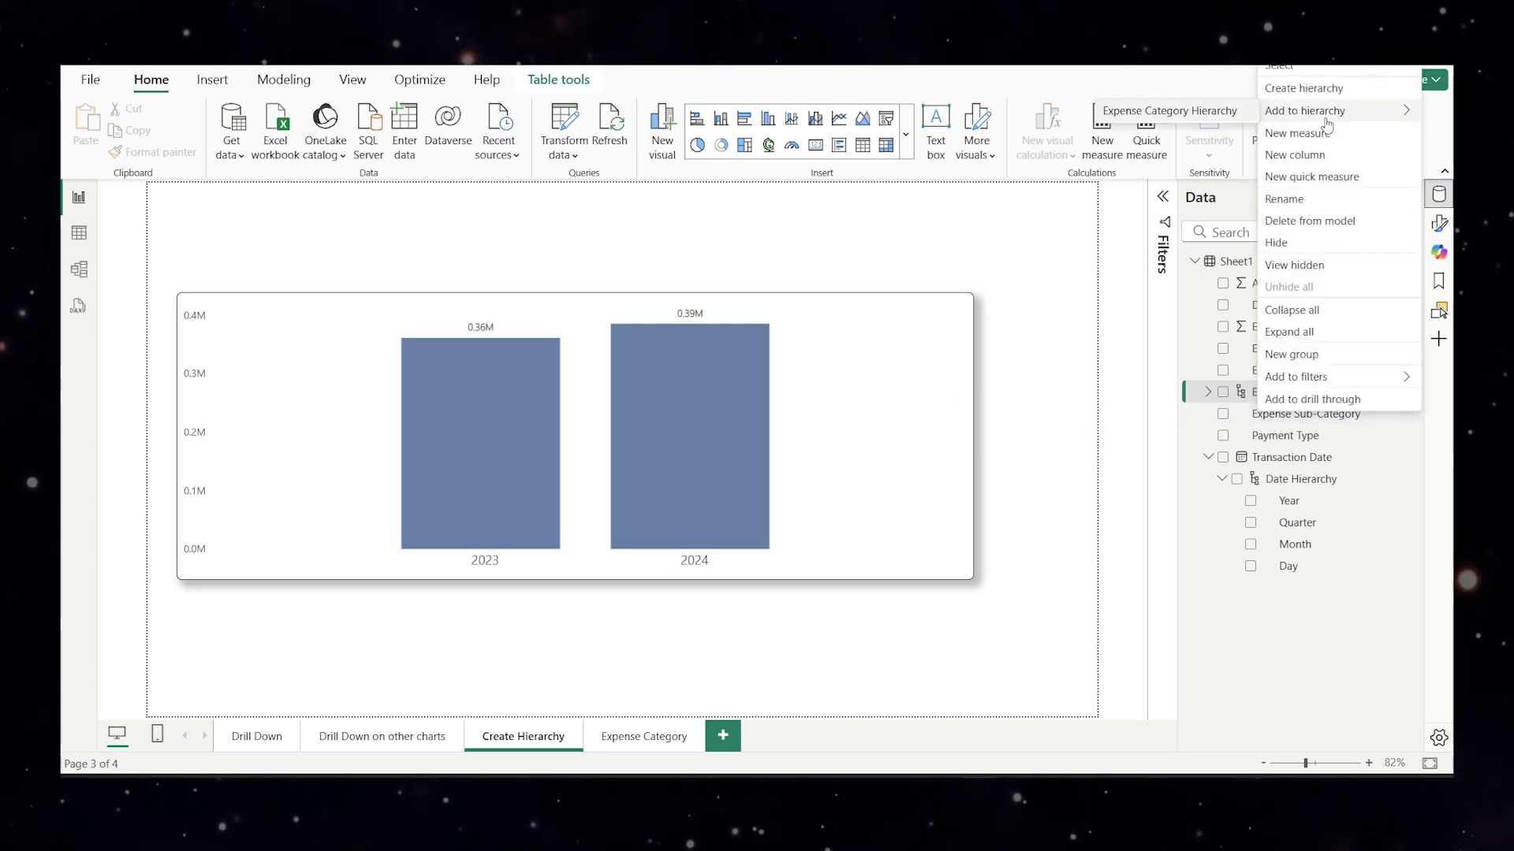
pyautogui.click(1218, 118)
pyautogui.click(1209, 393)
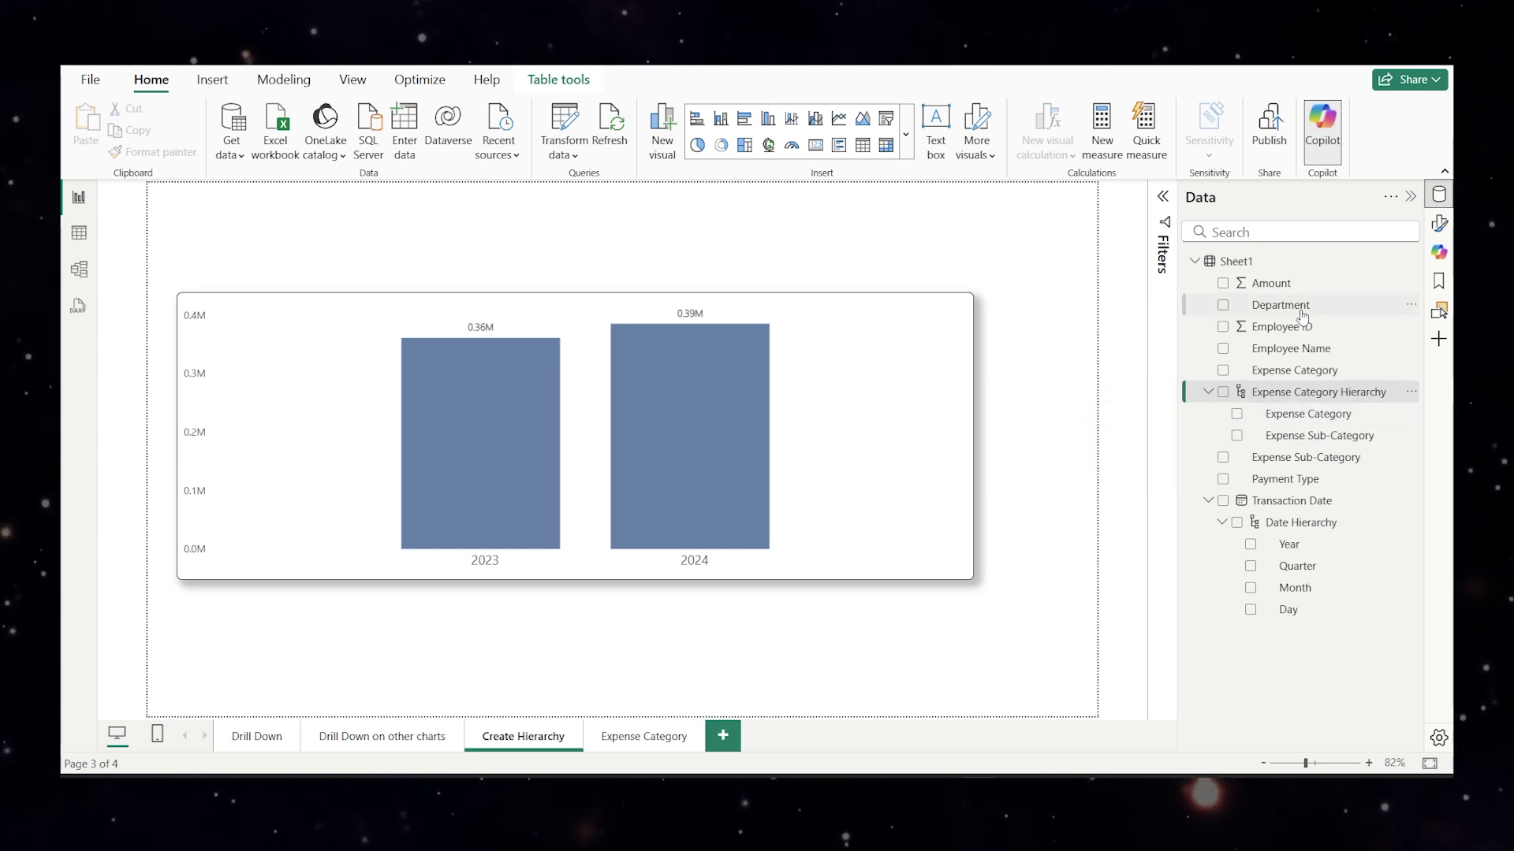
pyautogui.click(1415, 306)
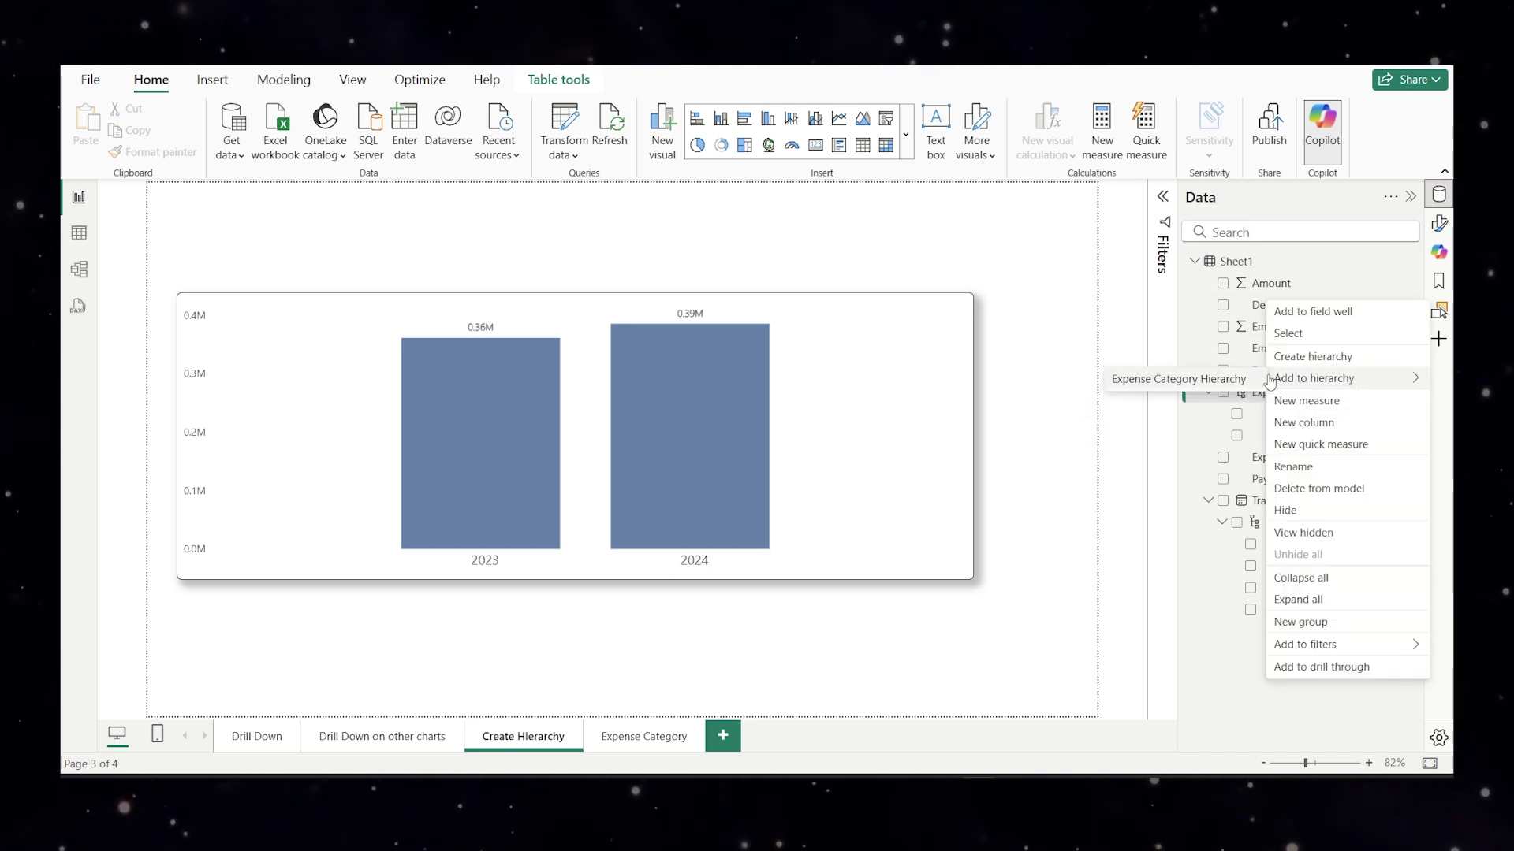
pyautogui.click(1223, 383)
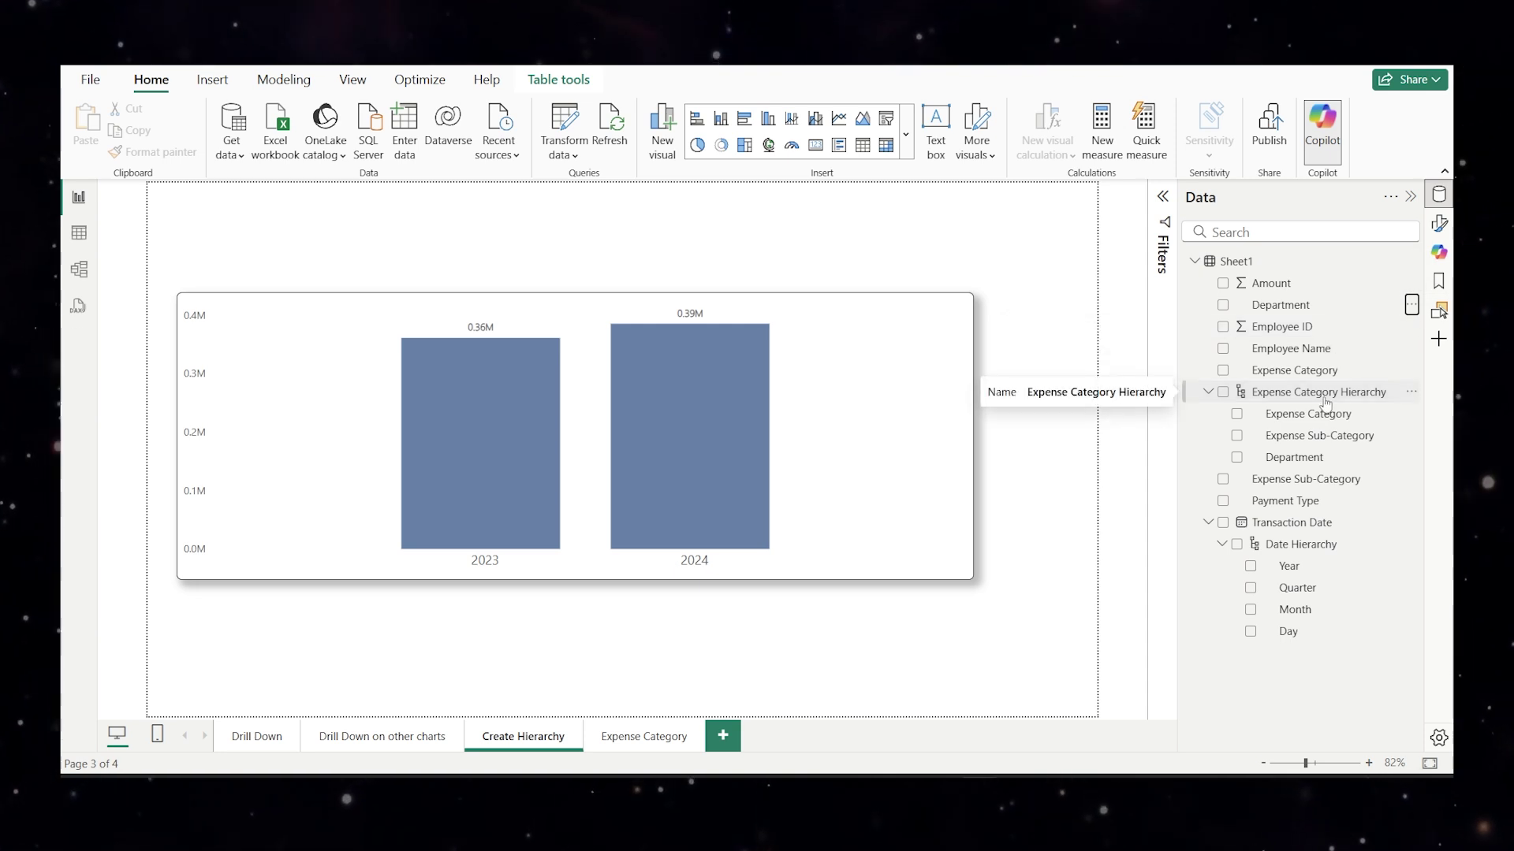
# Remove the Transaction Date hierarchy from the chart's X-axis.
pyautogui.click(963, 453)
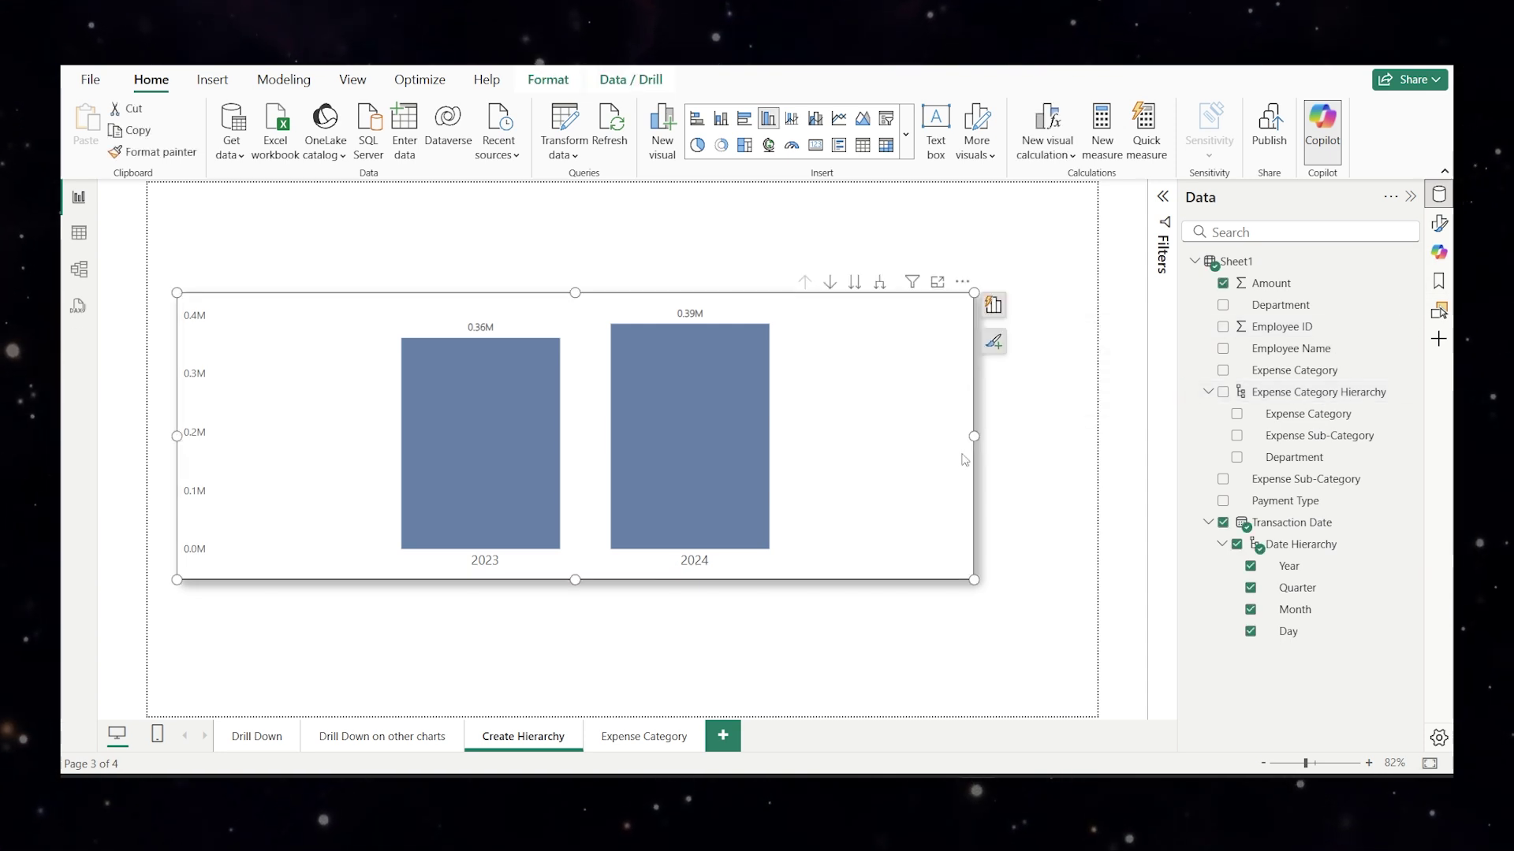
pyautogui.click(995, 310)
pyautogui.click(922, 444)
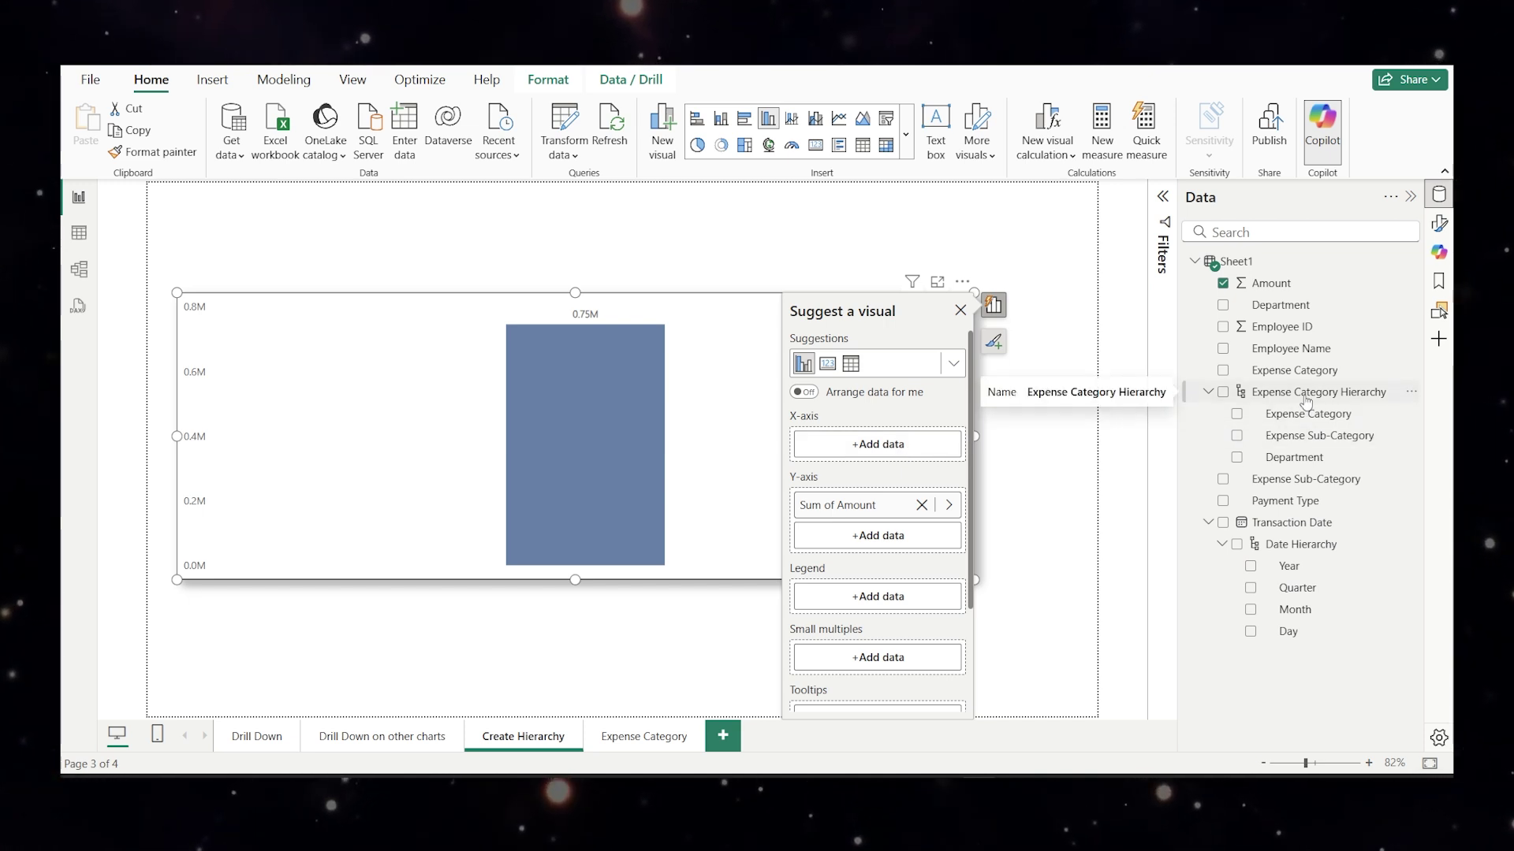
# Put Expense Category Hierarchy on the chart's X-axis and drill from Client Meetings into Gifts.
pyautogui.moveTo(1306, 402); pyautogui.dragTo(876, 446)
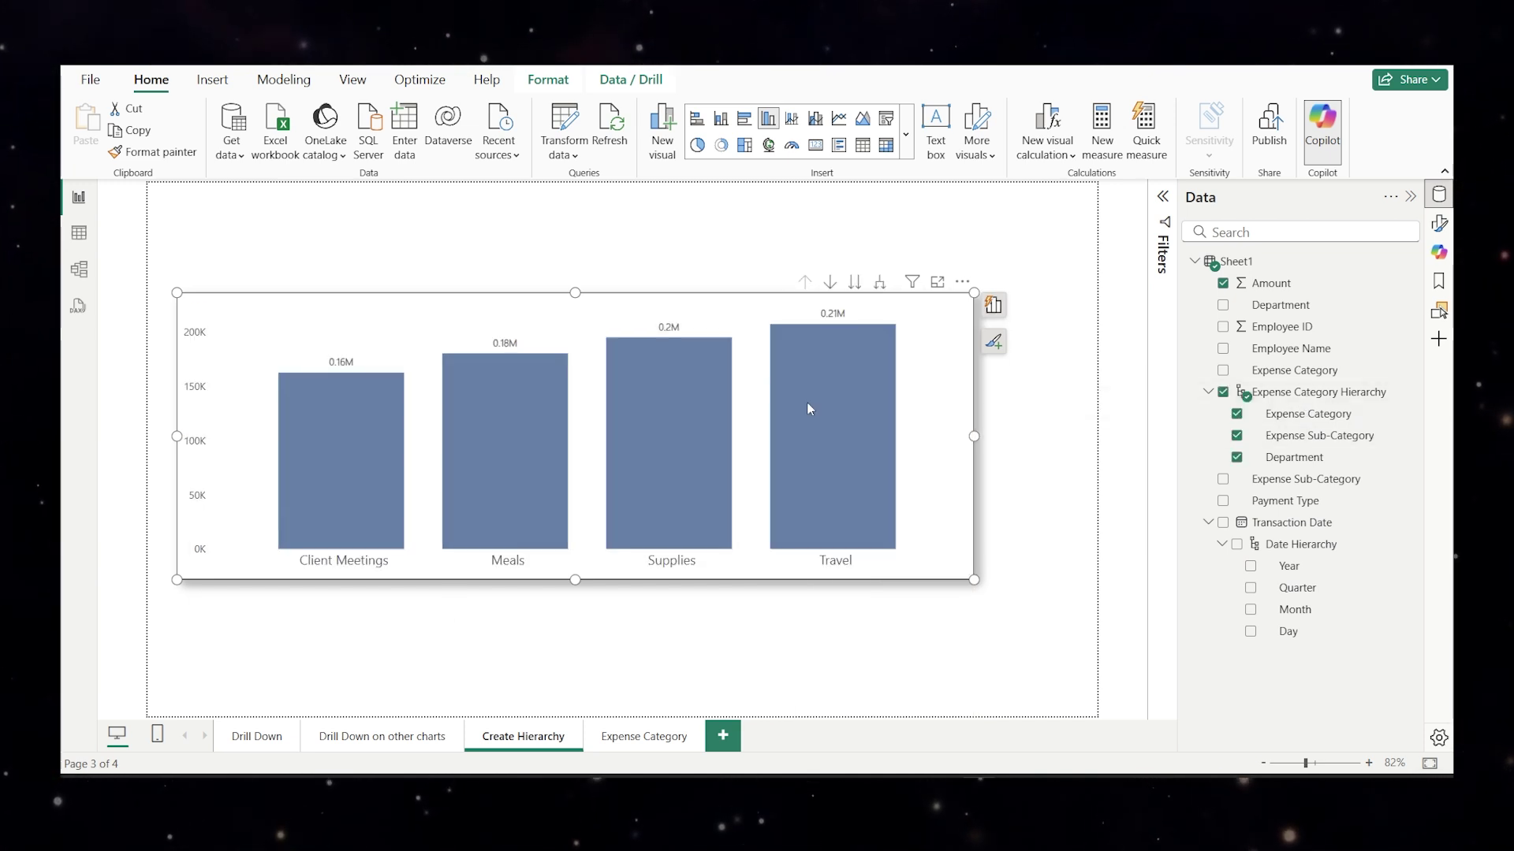
pyautogui.click(829, 281)
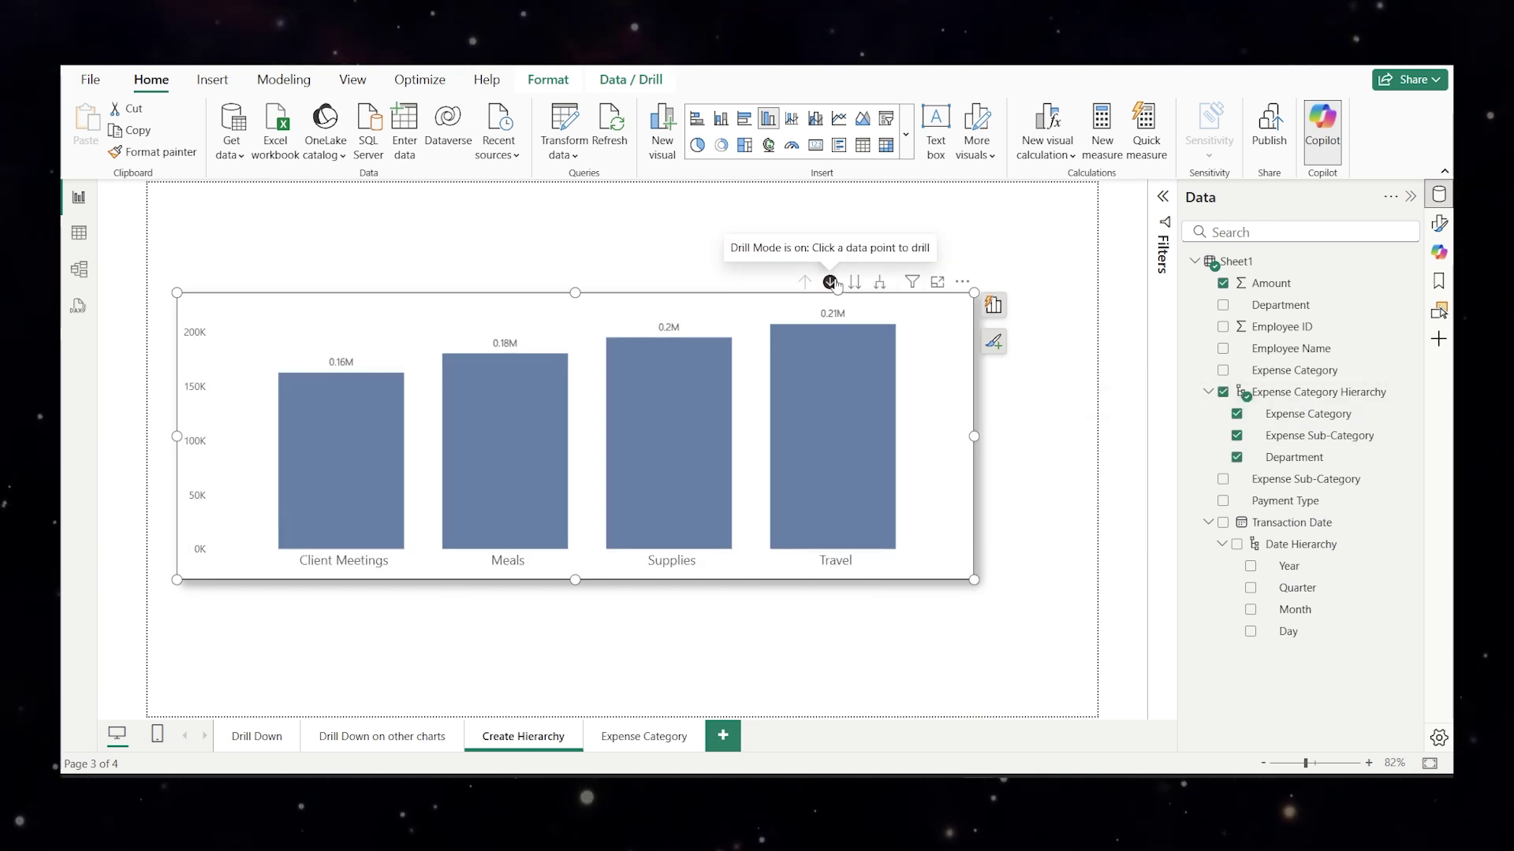
pyautogui.click(320, 495)
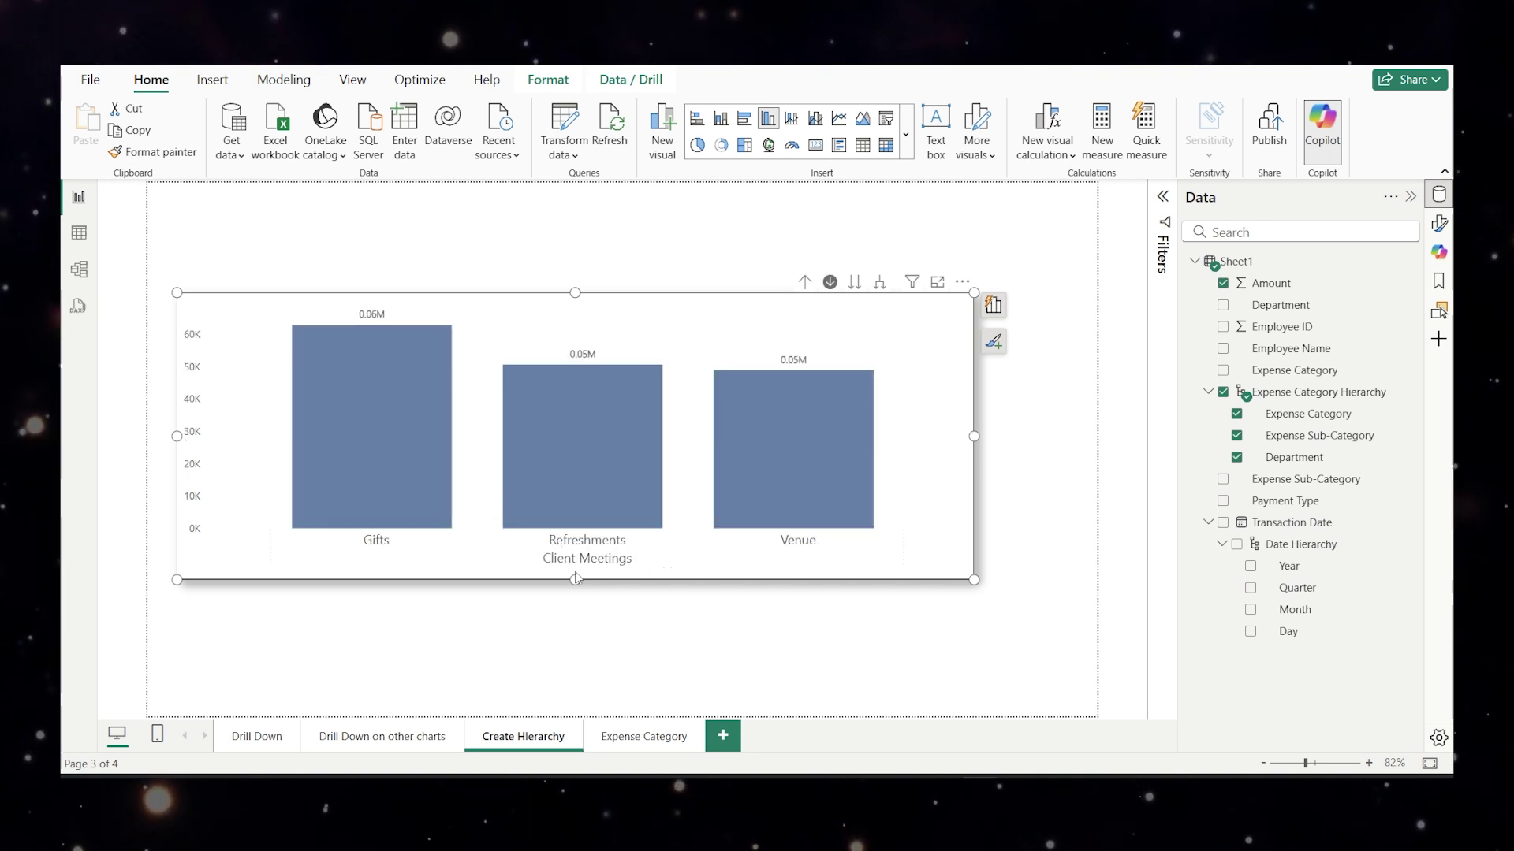
pyautogui.click(394, 480)
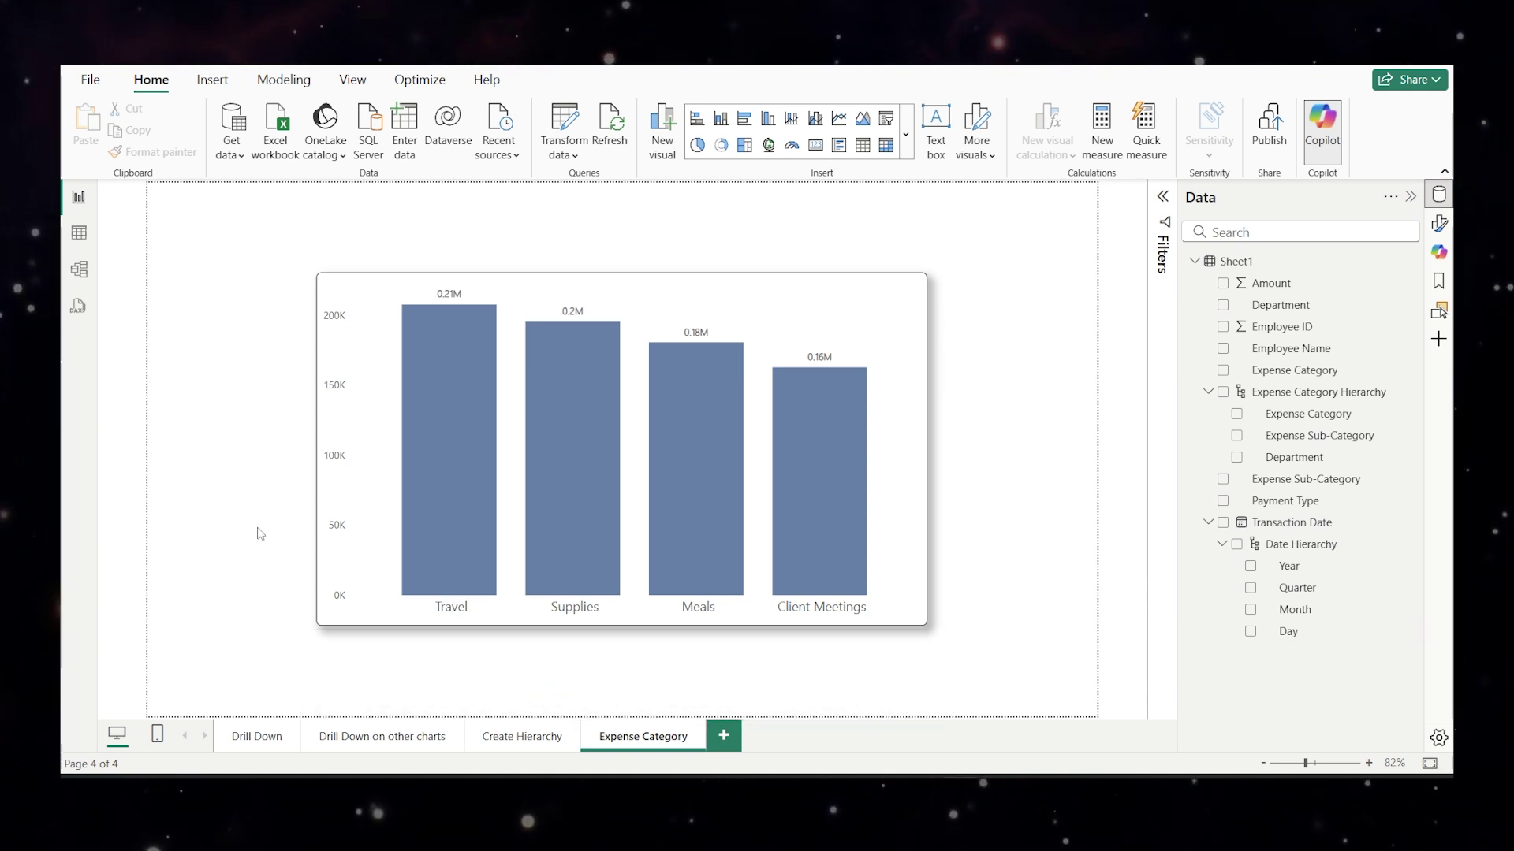
pyautogui.moveTo(463, 497)
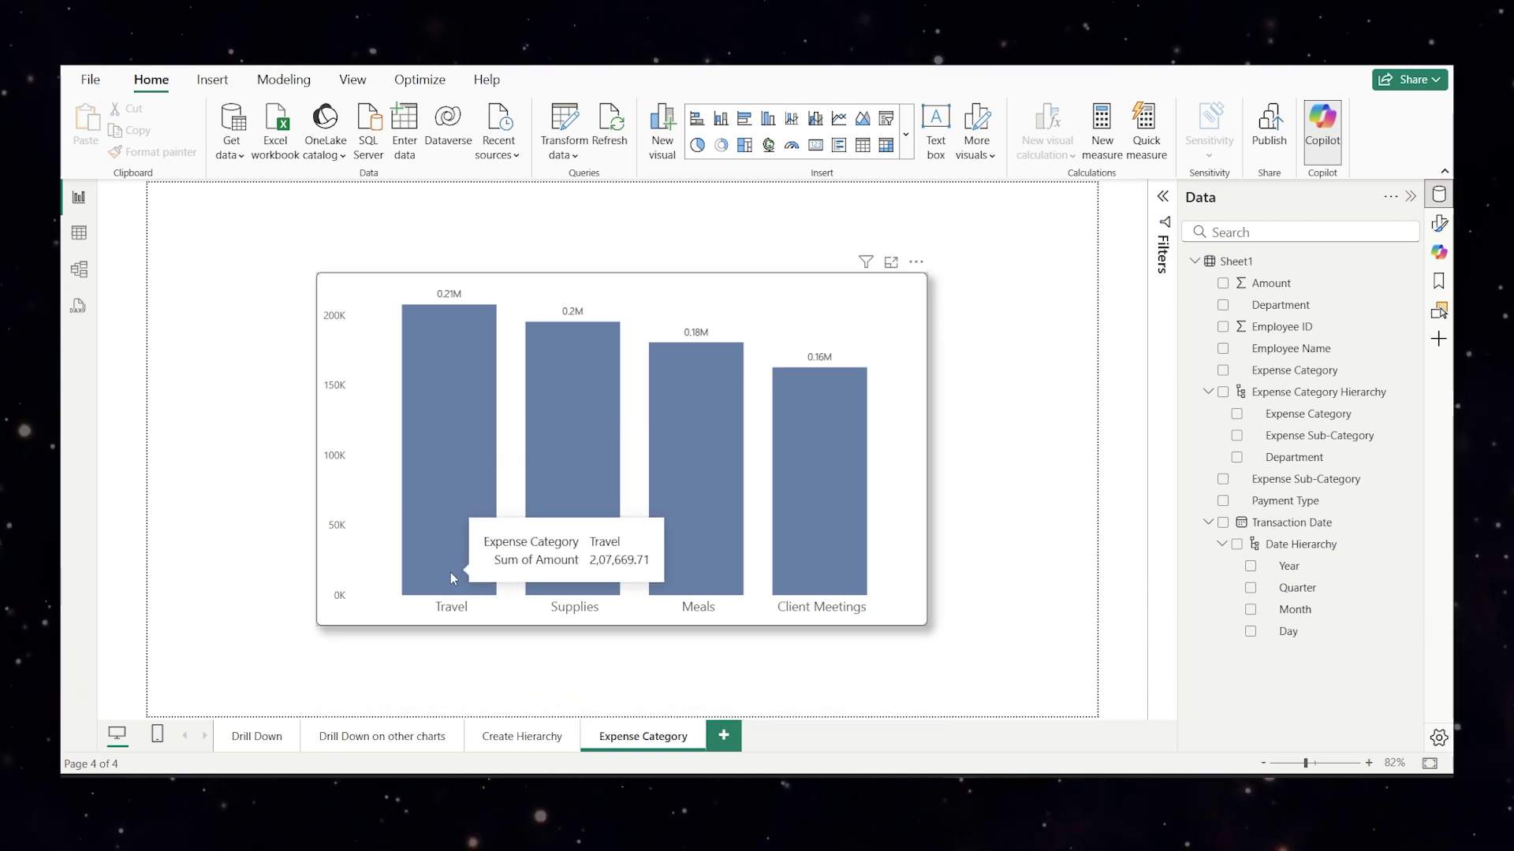
pyautogui.moveTo(814, 533)
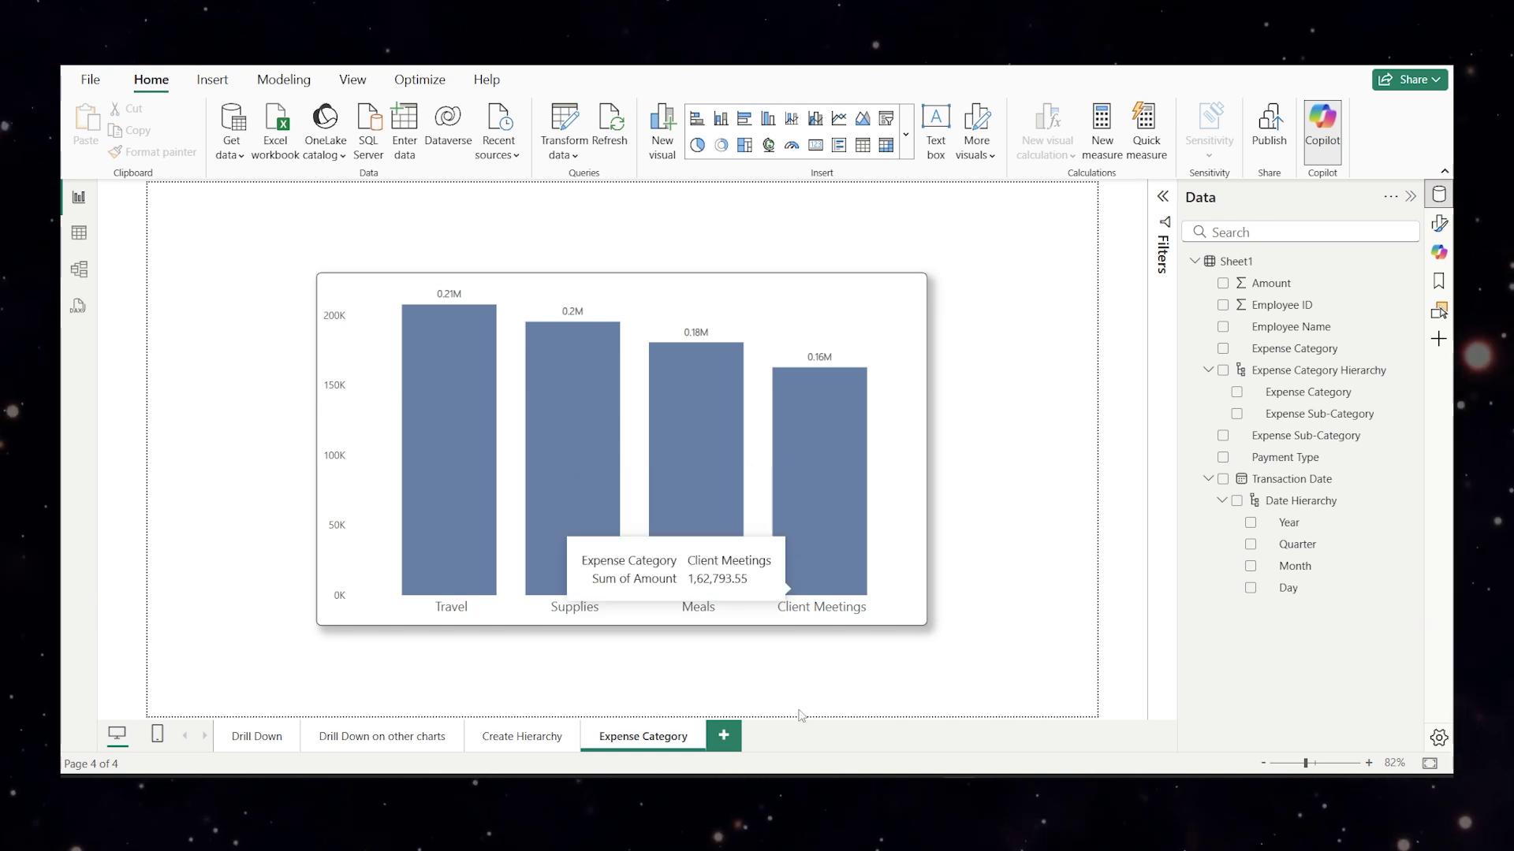
# Add a new report page named 'Drill Through - Details'.
pyautogui.click(731, 745)
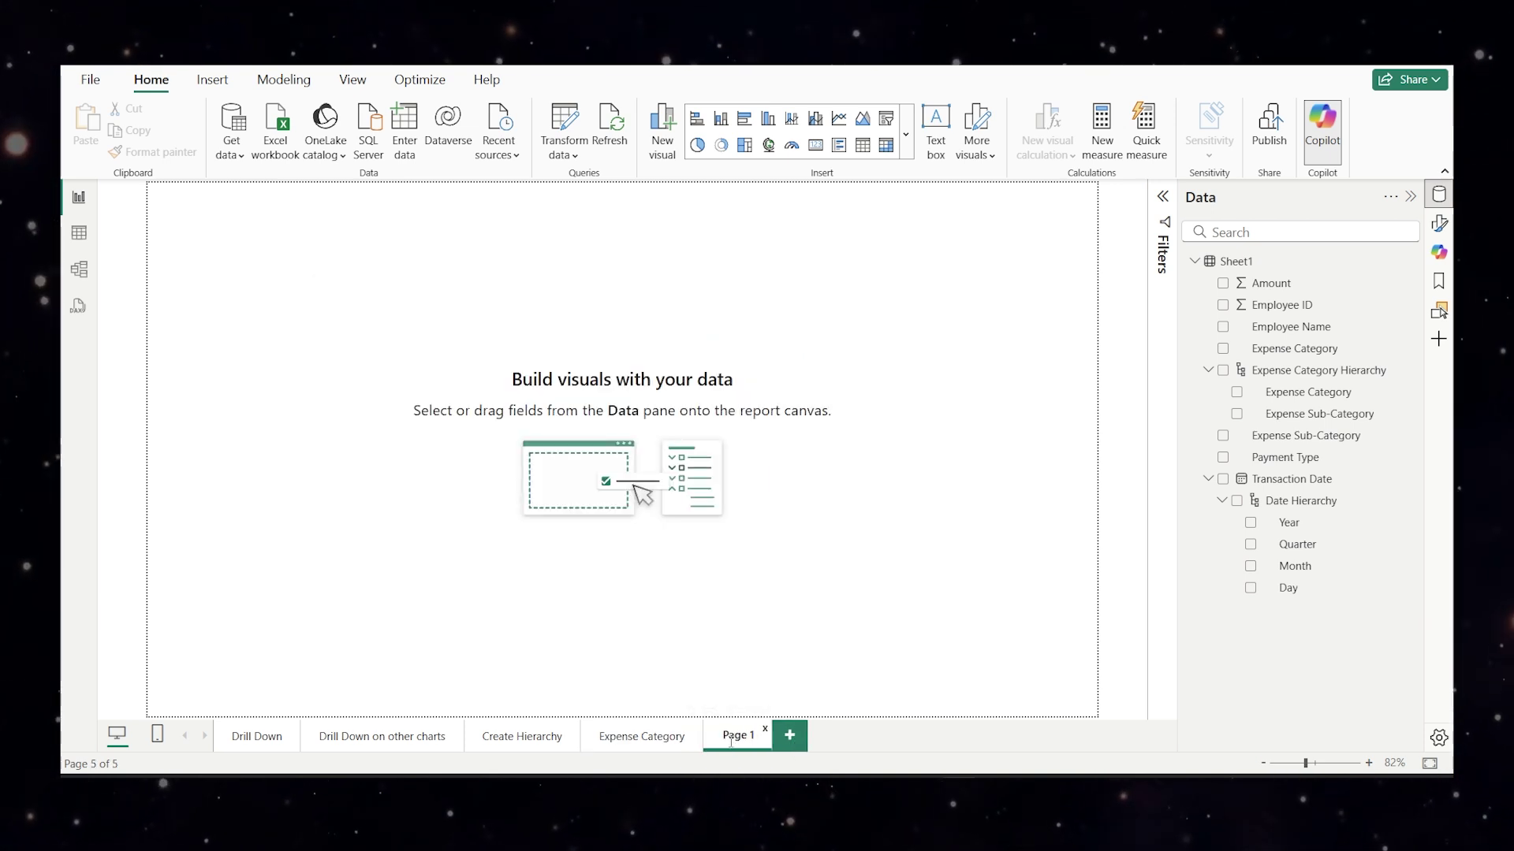
pyautogui.write('Drill Through - Details')
pyautogui.press('Return')
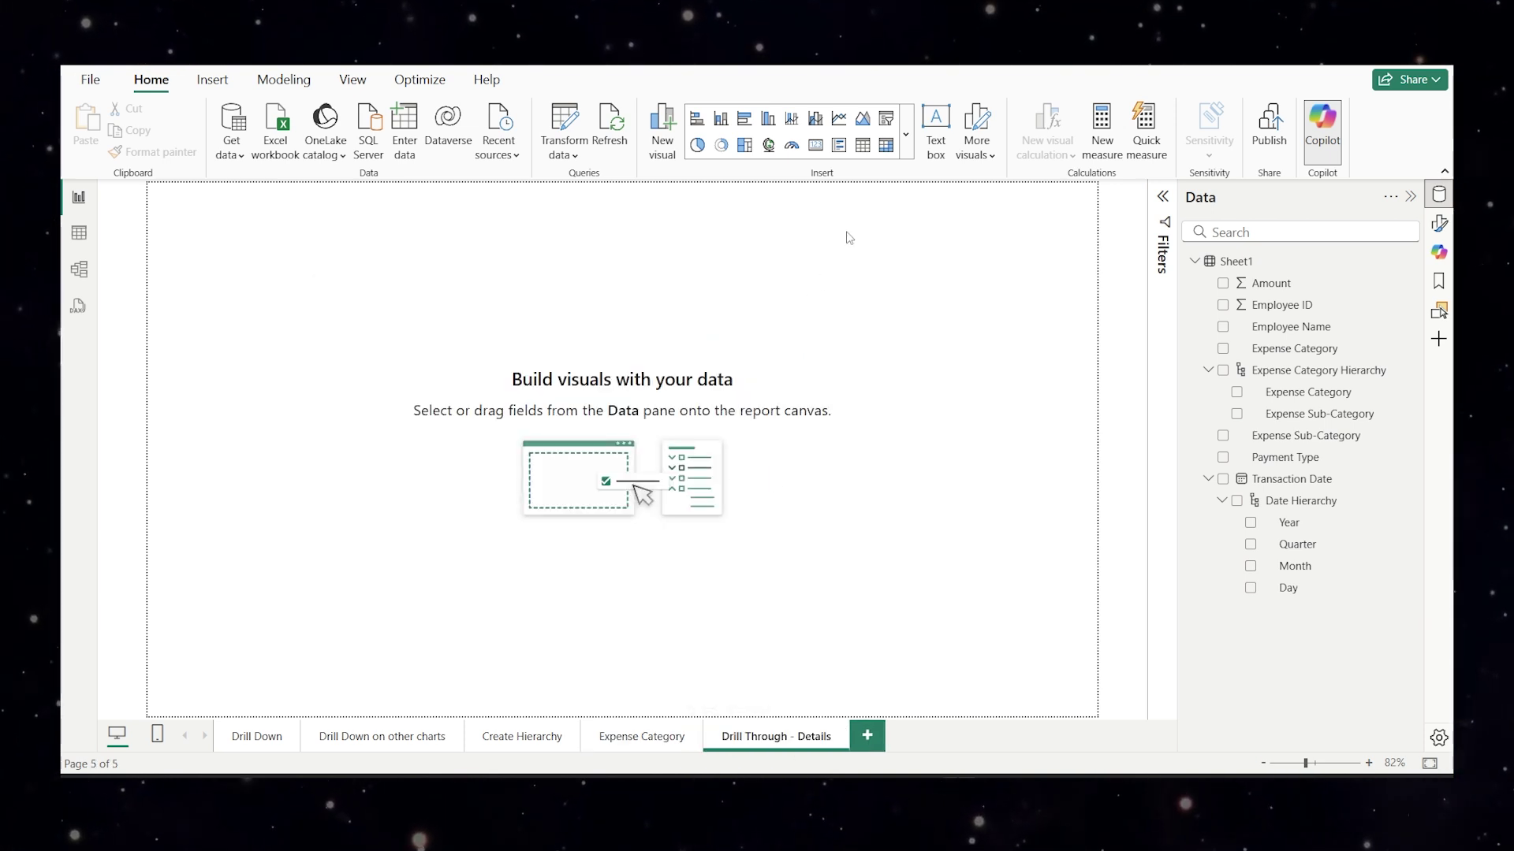
# Insert a table with Employee Name, Expense Sub-Category and Amount columns.
pyautogui.click(862, 144)
pyautogui.moveTo(344, 352); pyautogui.dragTo(600, 429)
pyautogui.click(1223, 326)
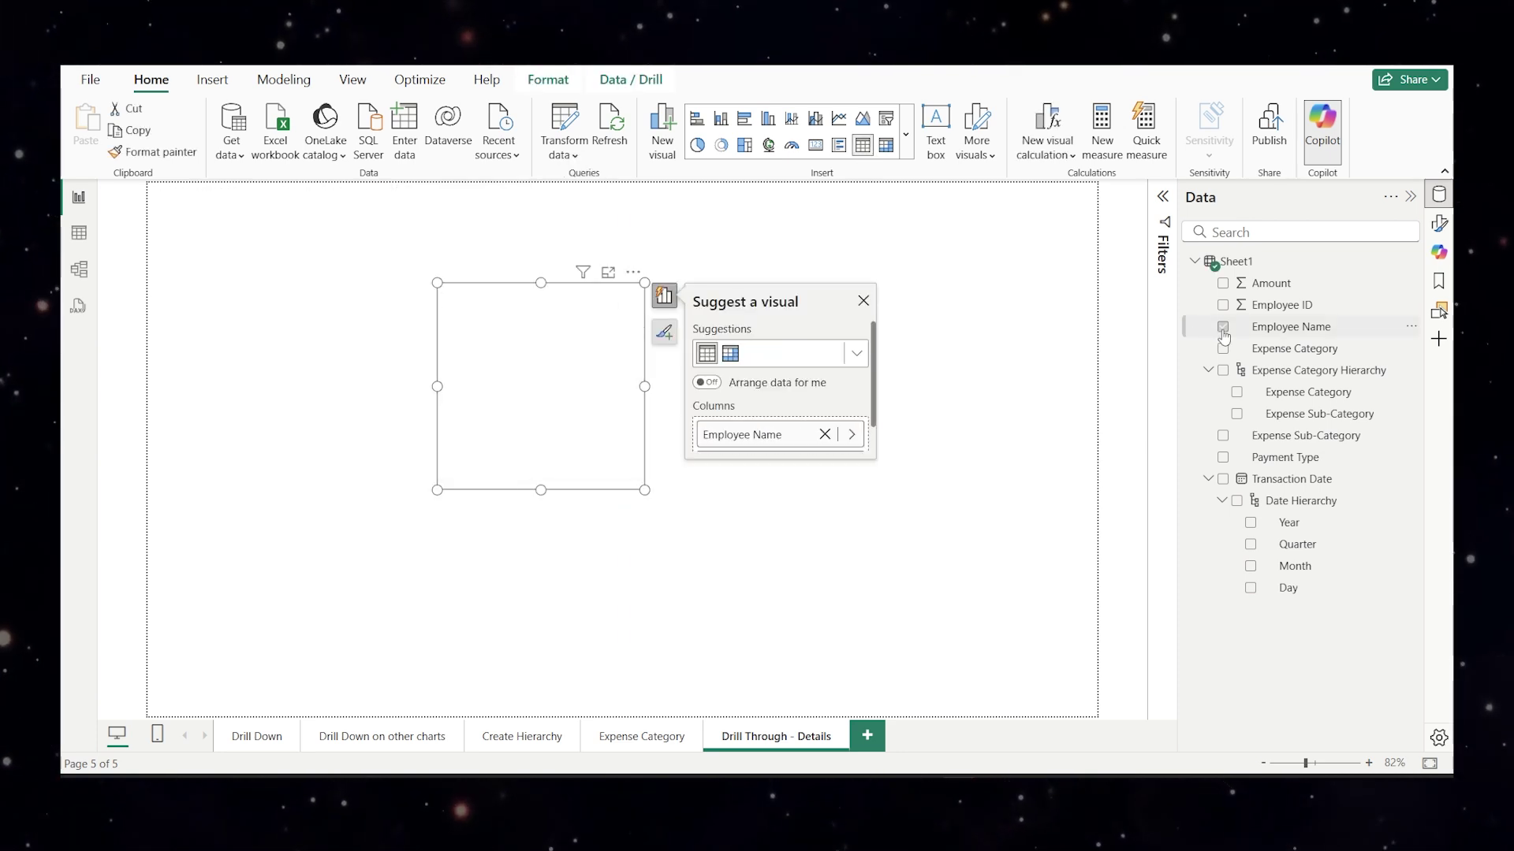
pyautogui.click(1223, 436)
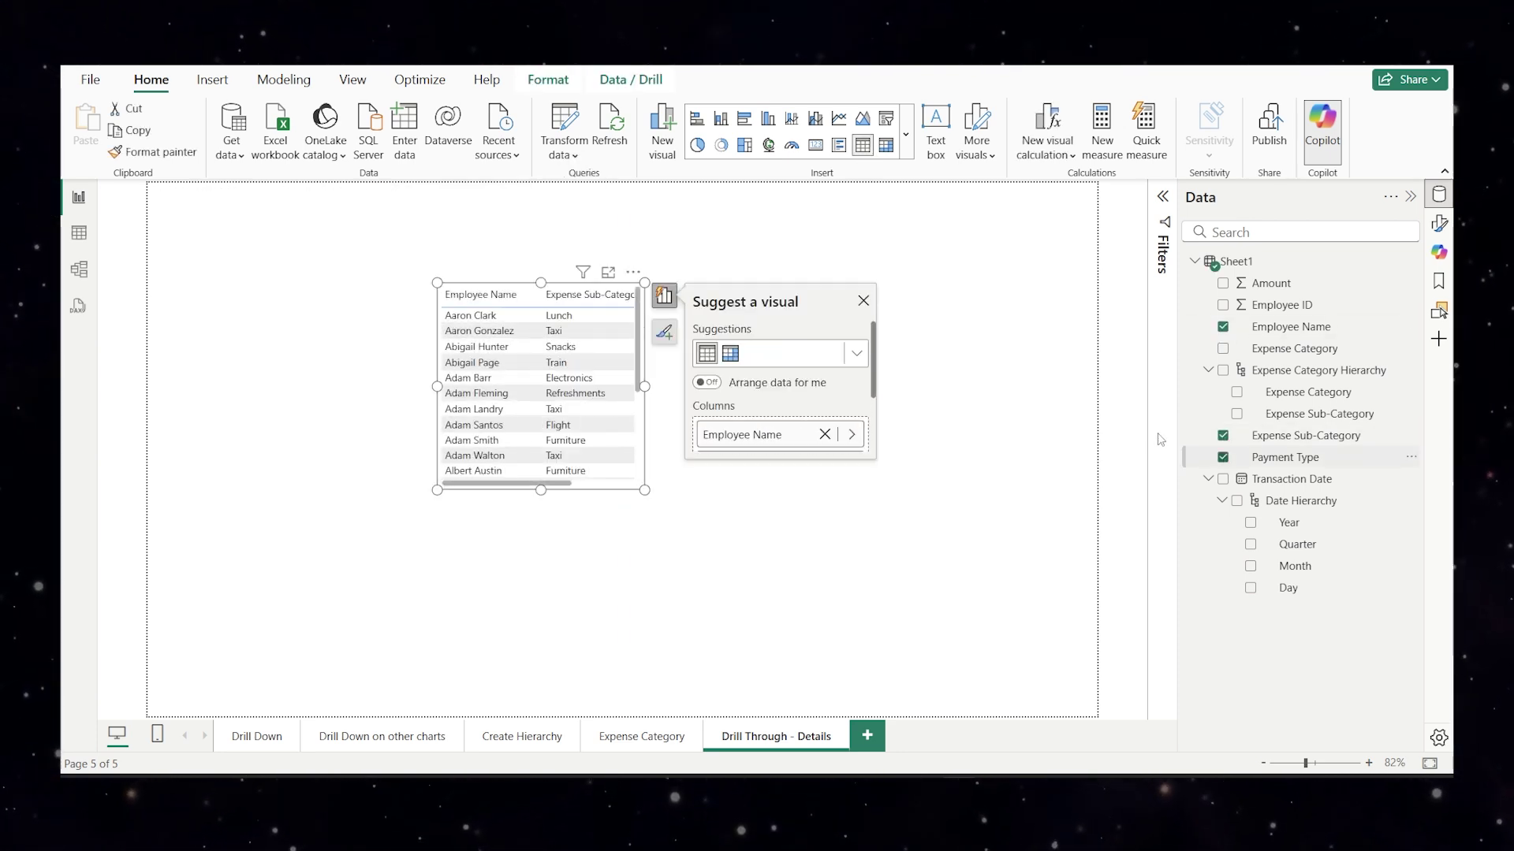
pyautogui.click(1223, 283)
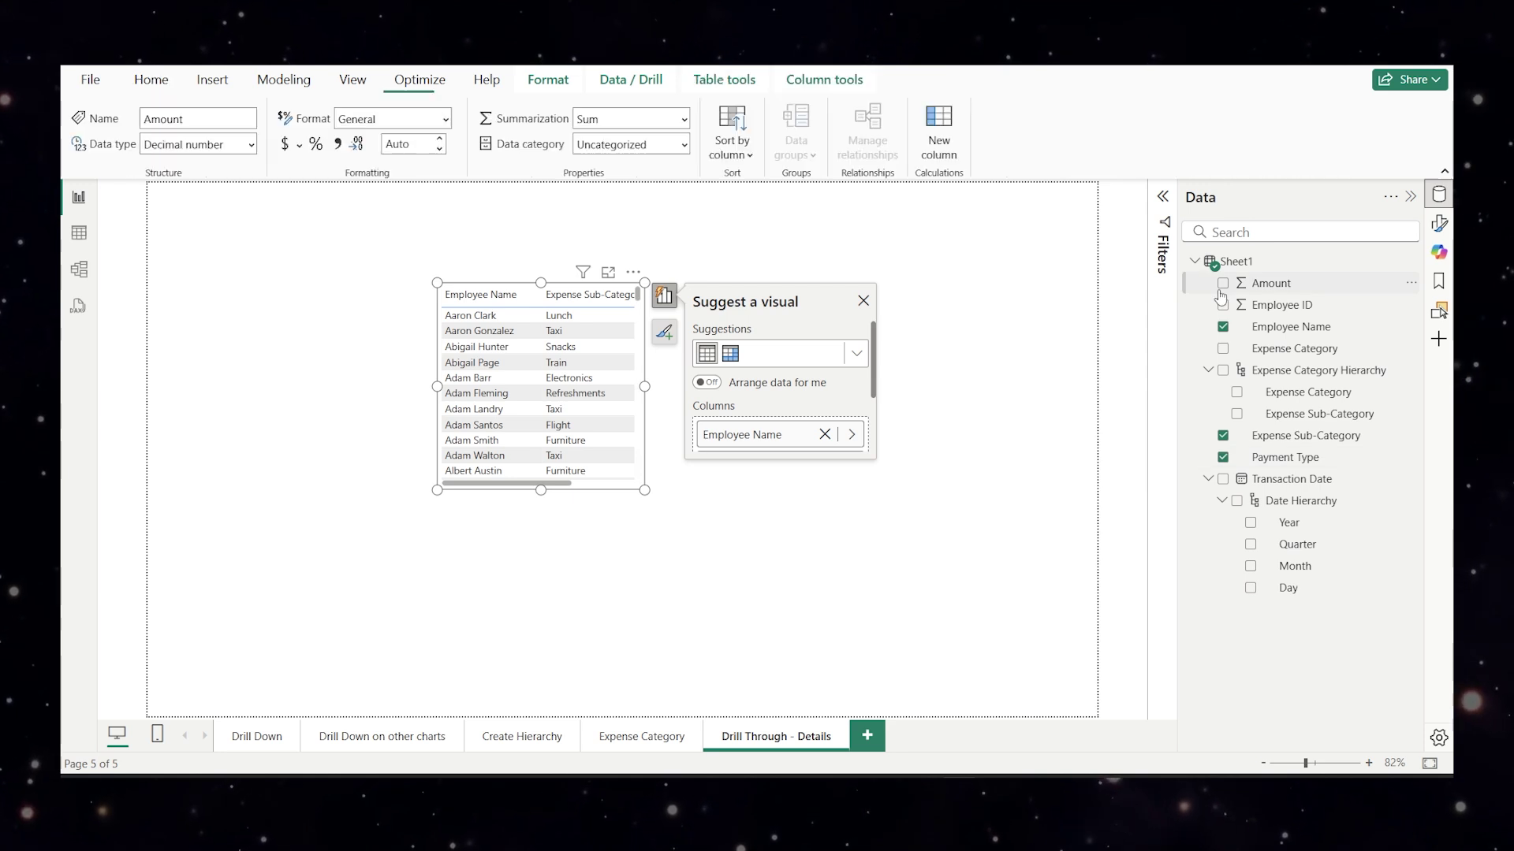
pyautogui.click(645, 739)
pyautogui.moveTo(833, 555)
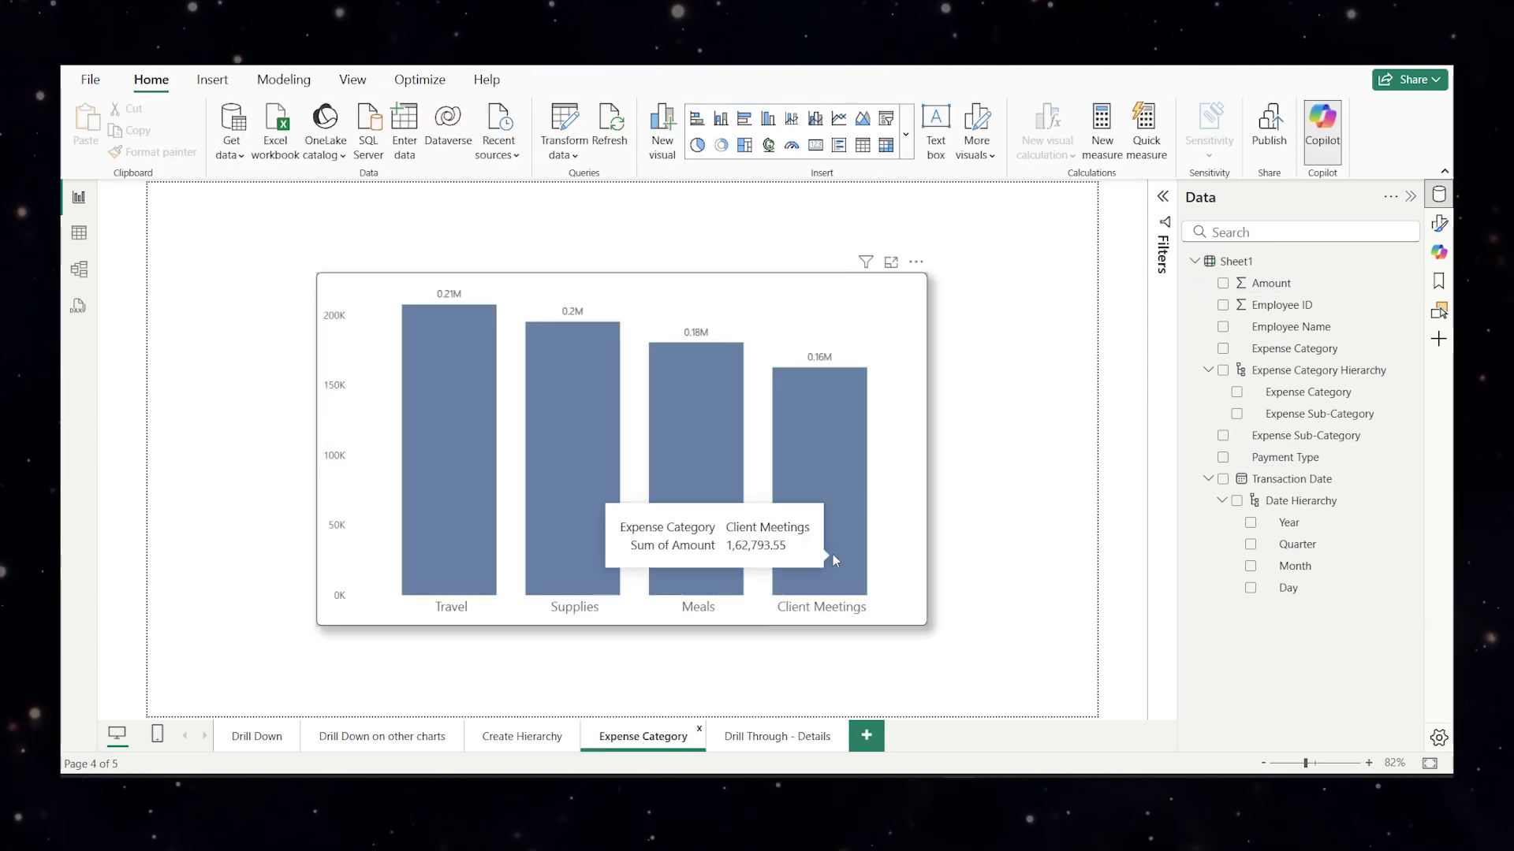
pyautogui.click(780, 738)
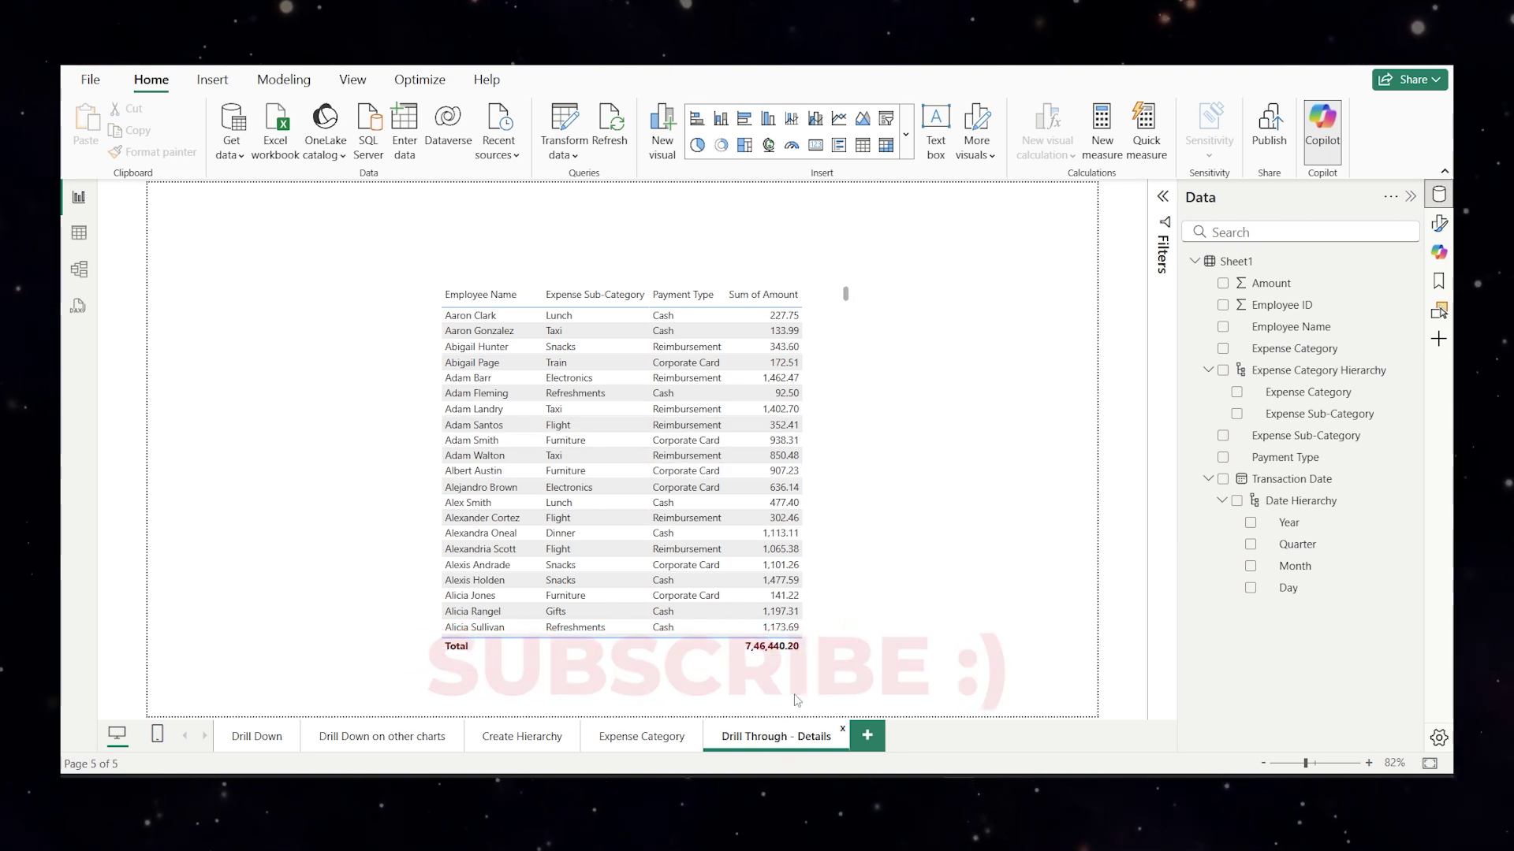
# Set the page type to Drillthrough with Expense Category as the drill-through field.
pyautogui.click(1438, 223)
pyautogui.click(1278, 272)
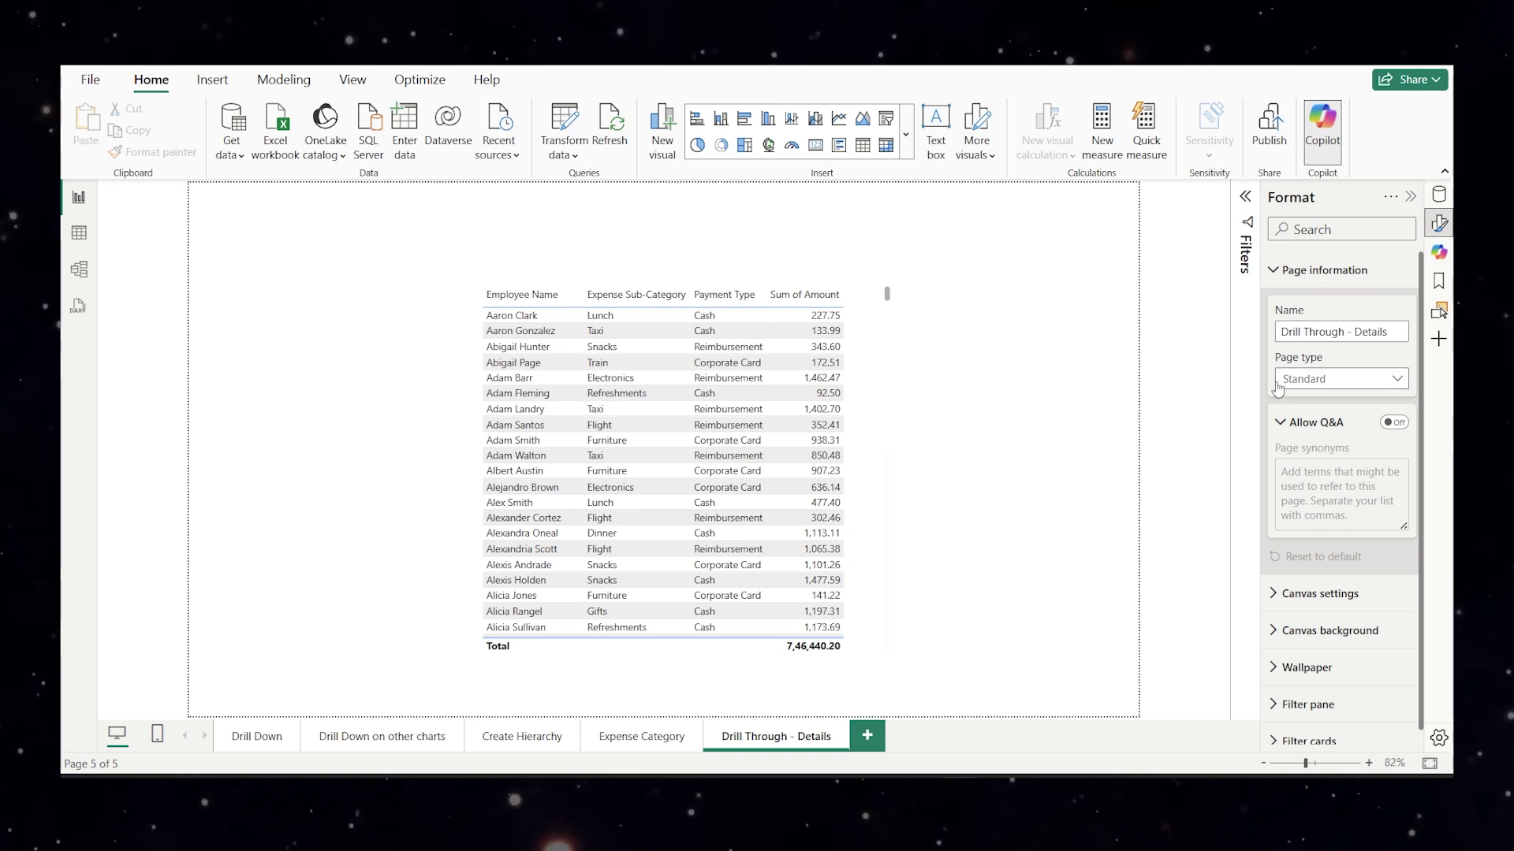
pyautogui.click(1324, 385)
pyautogui.click(1323, 447)
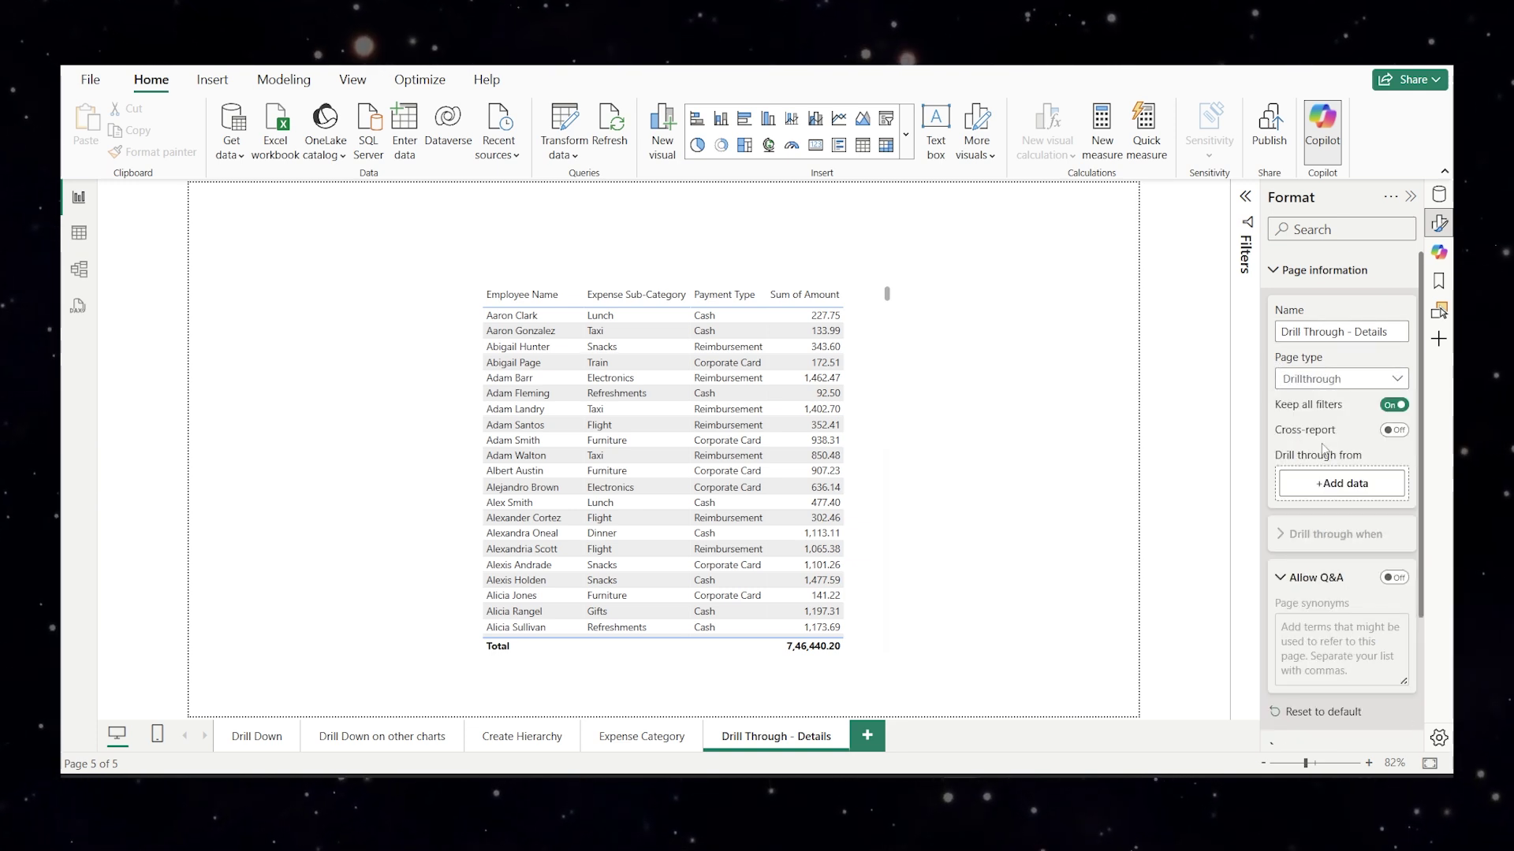
pyautogui.click(1334, 486)
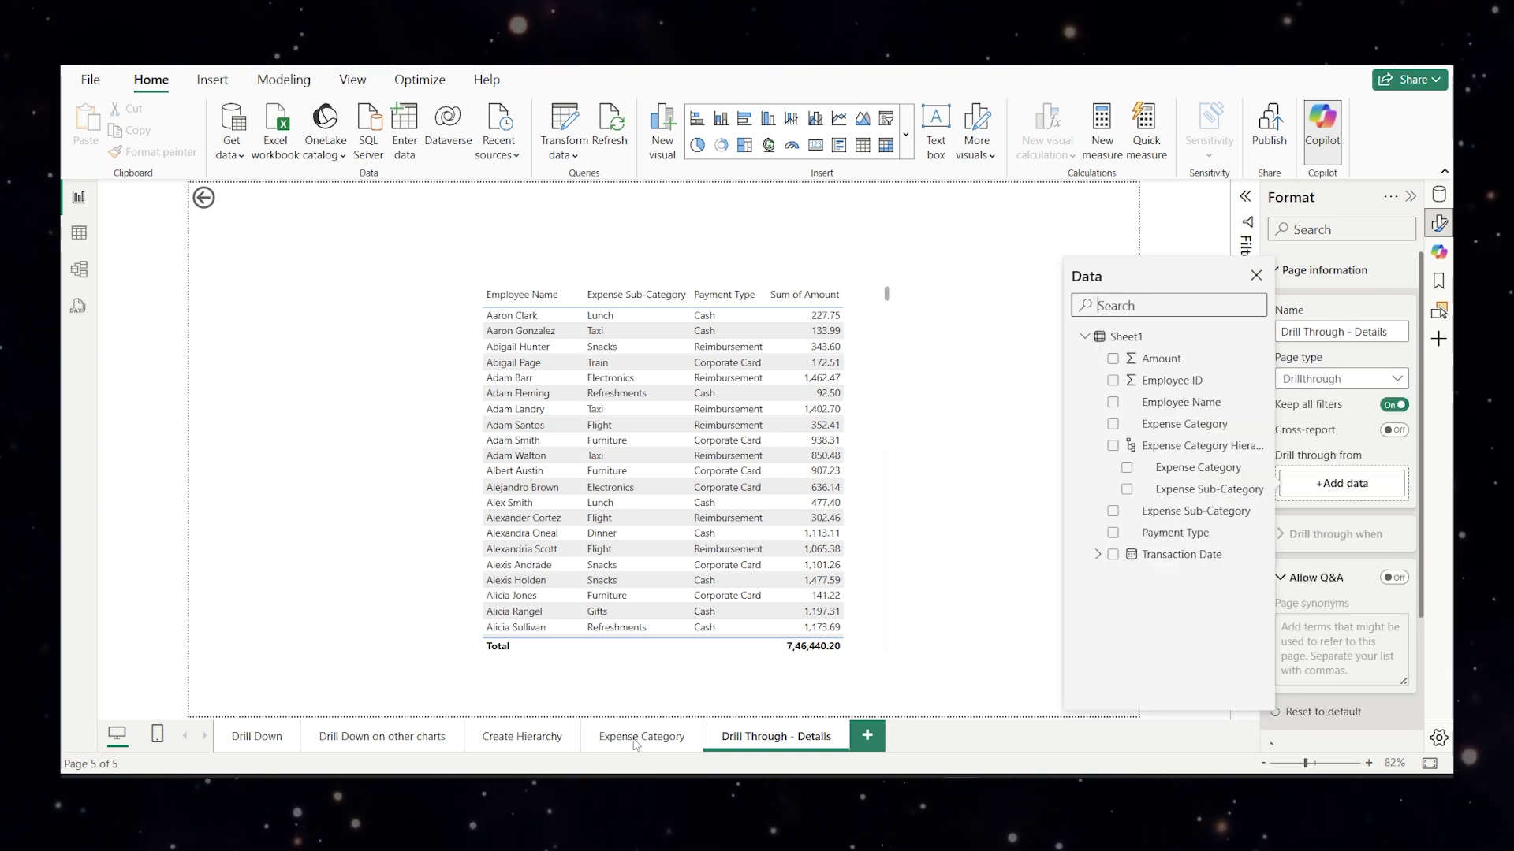
pyautogui.click(1113, 425)
pyautogui.click(1055, 492)
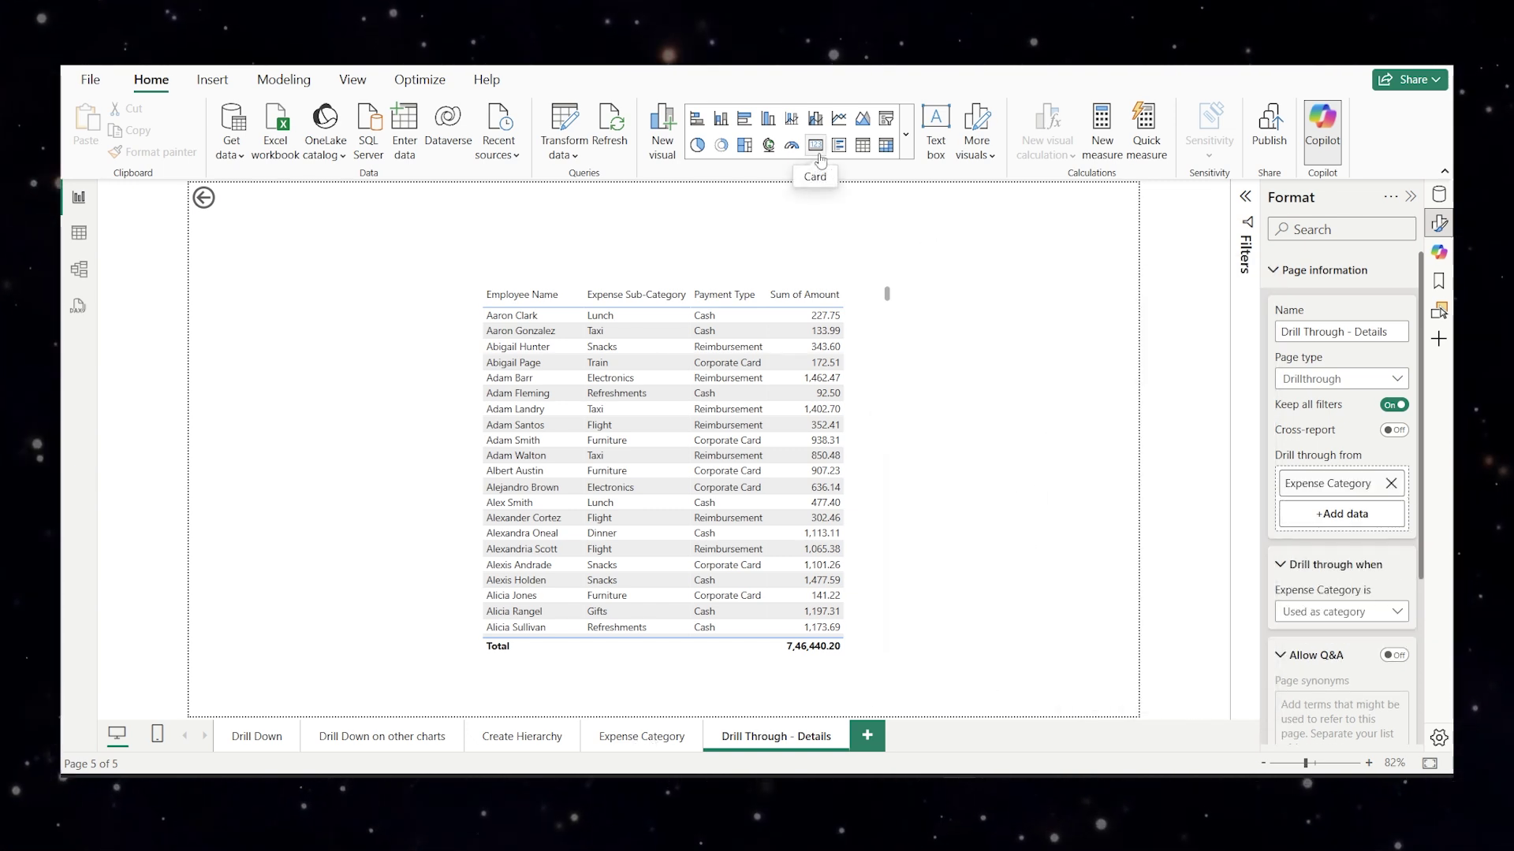
pyautogui.click(641, 737)
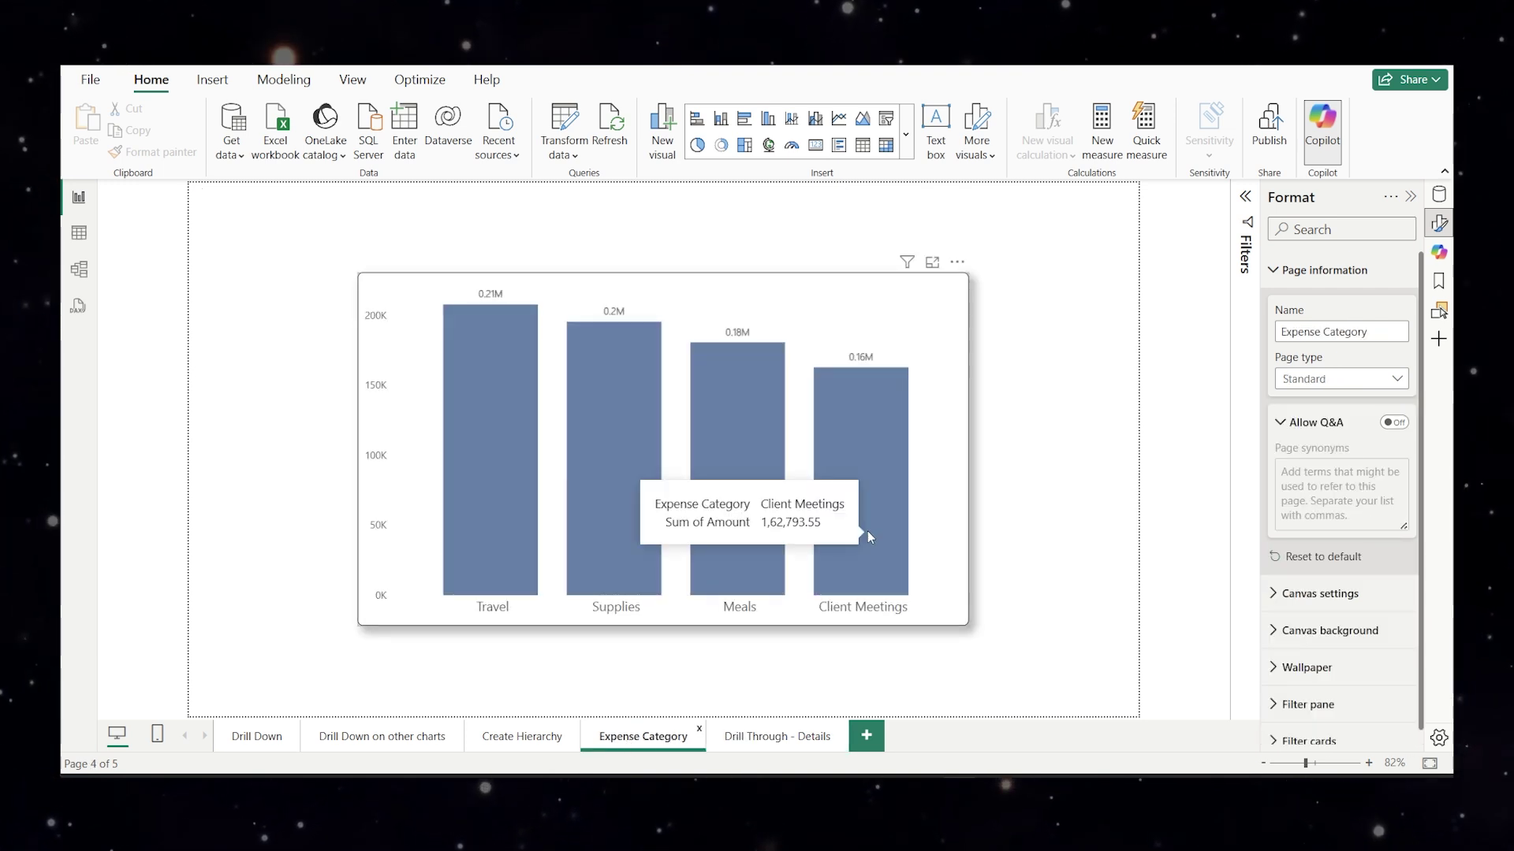
pyautogui.click(800, 741)
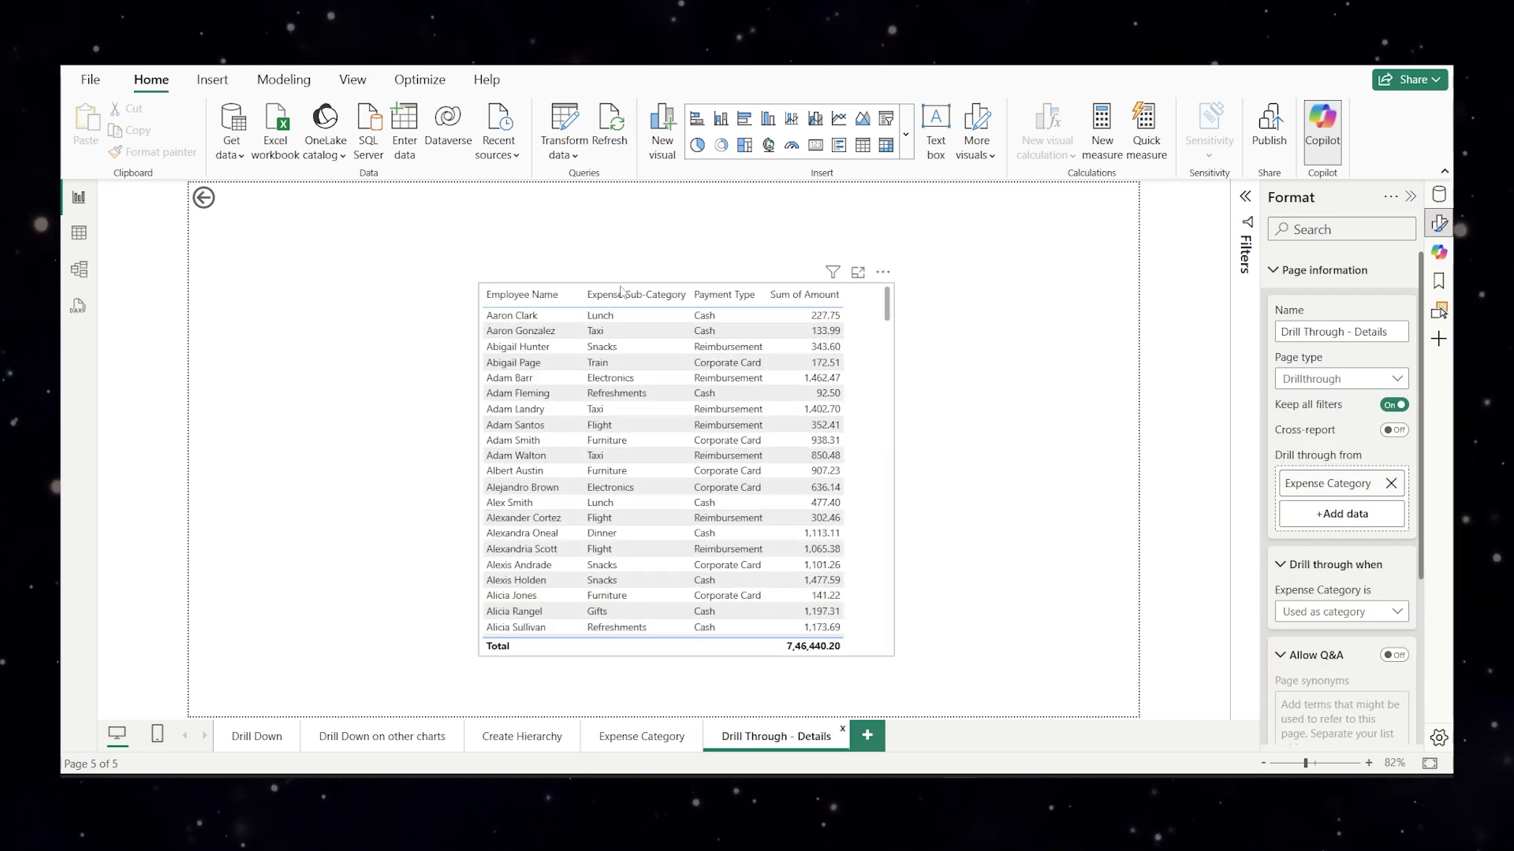
# Add a card showing Expense Category and switch its category label off.
pyautogui.click(816, 146)
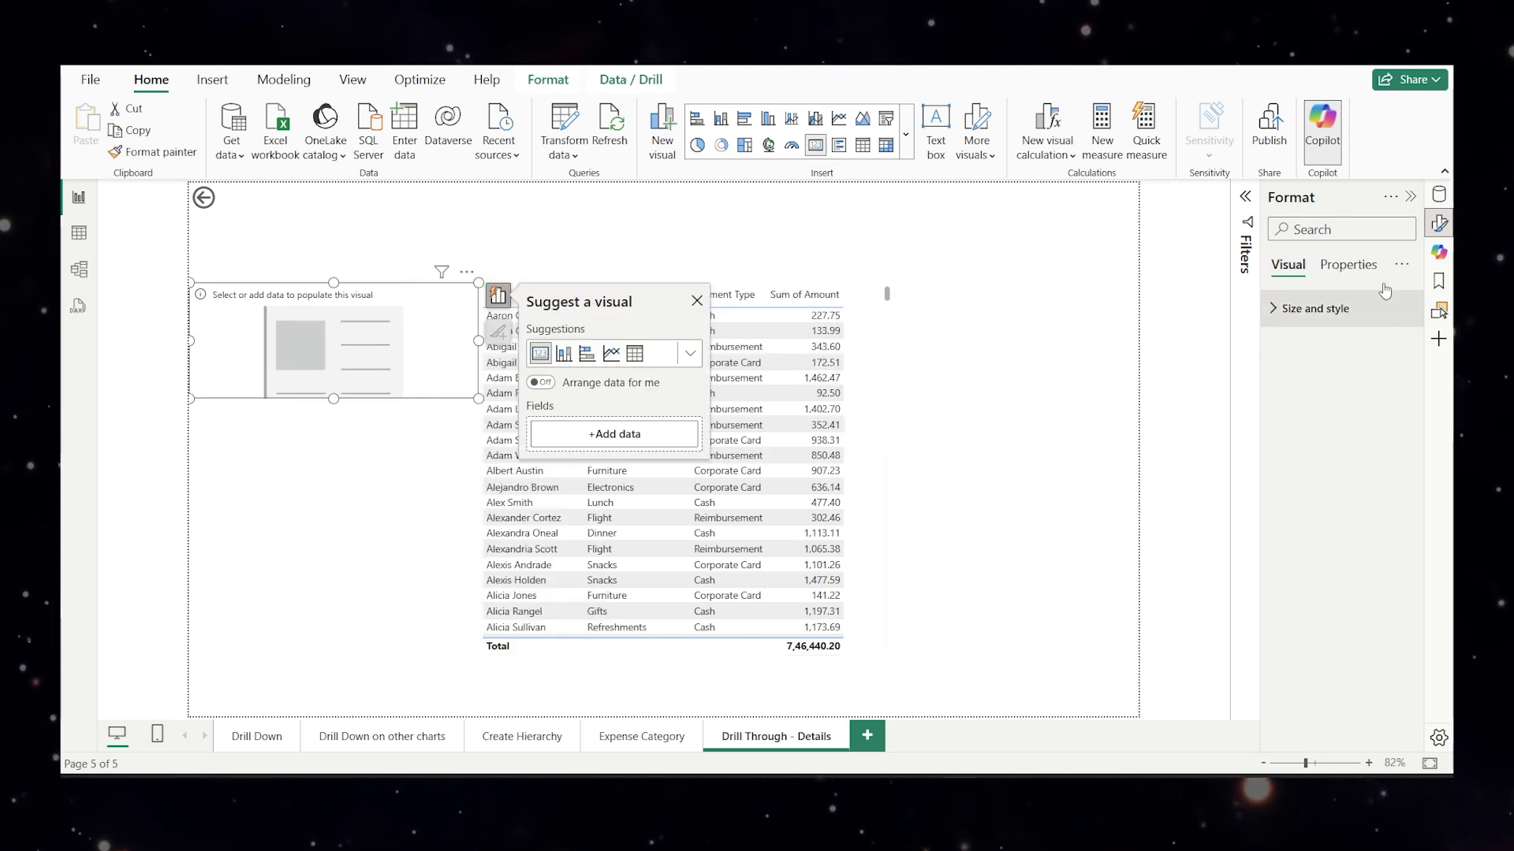
pyautogui.click(1438, 197)
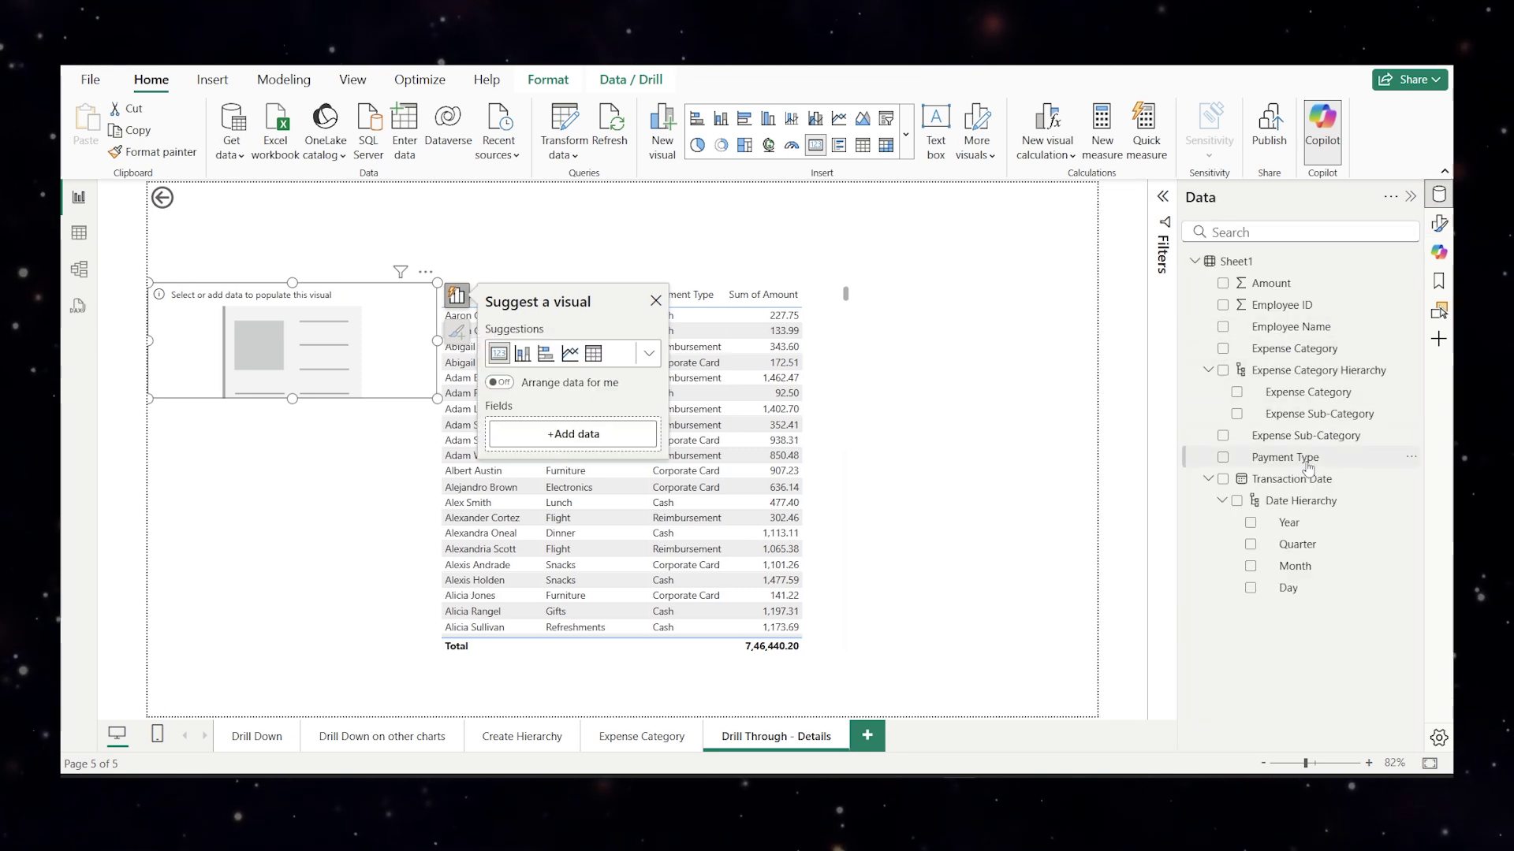
pyautogui.moveTo(1294, 349); pyautogui.dragTo(357, 355)
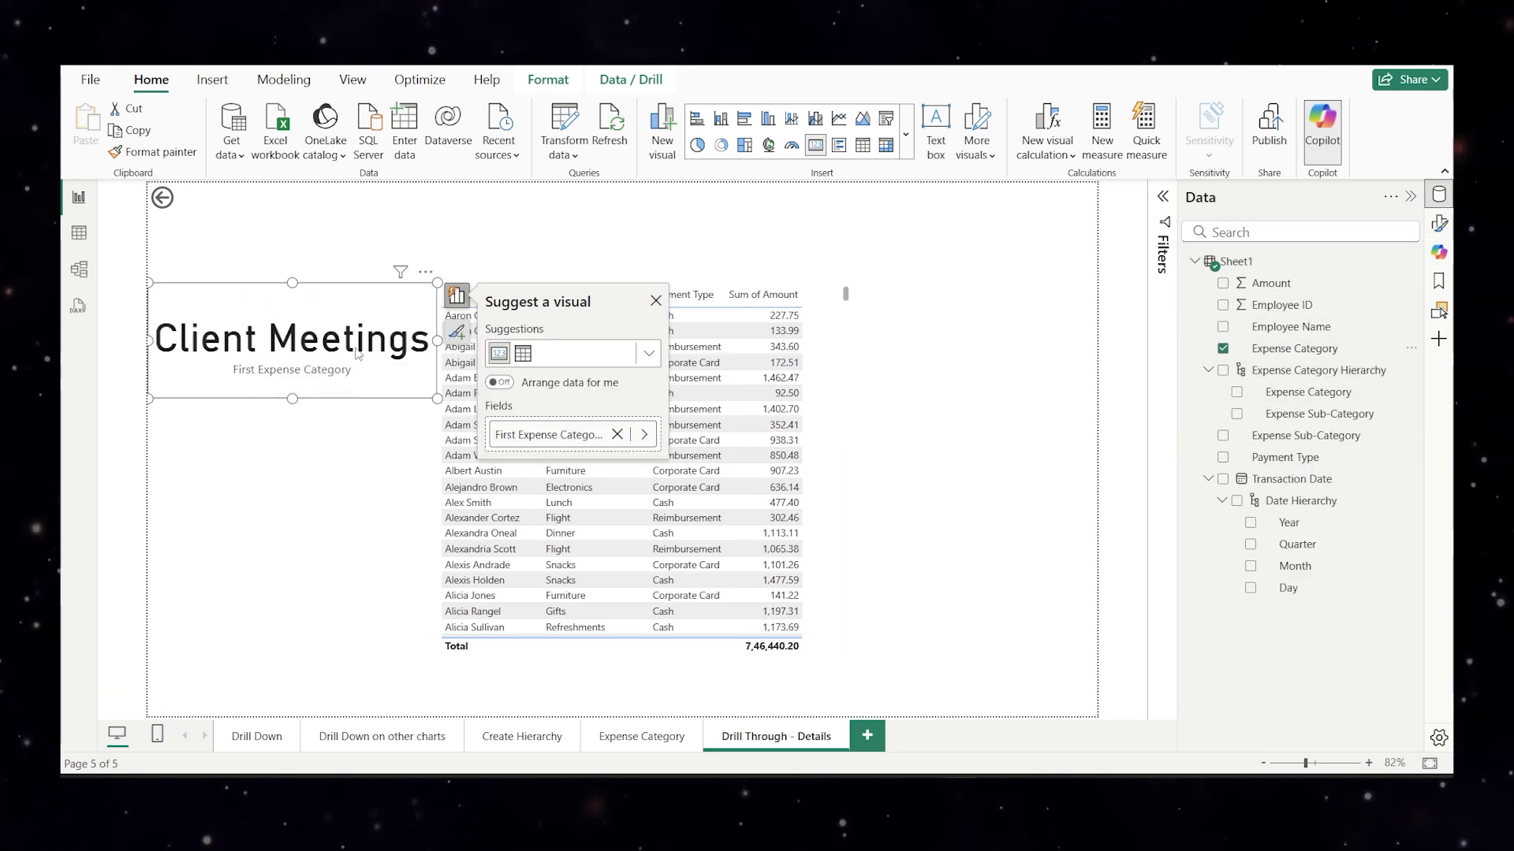
pyautogui.click(1438, 224)
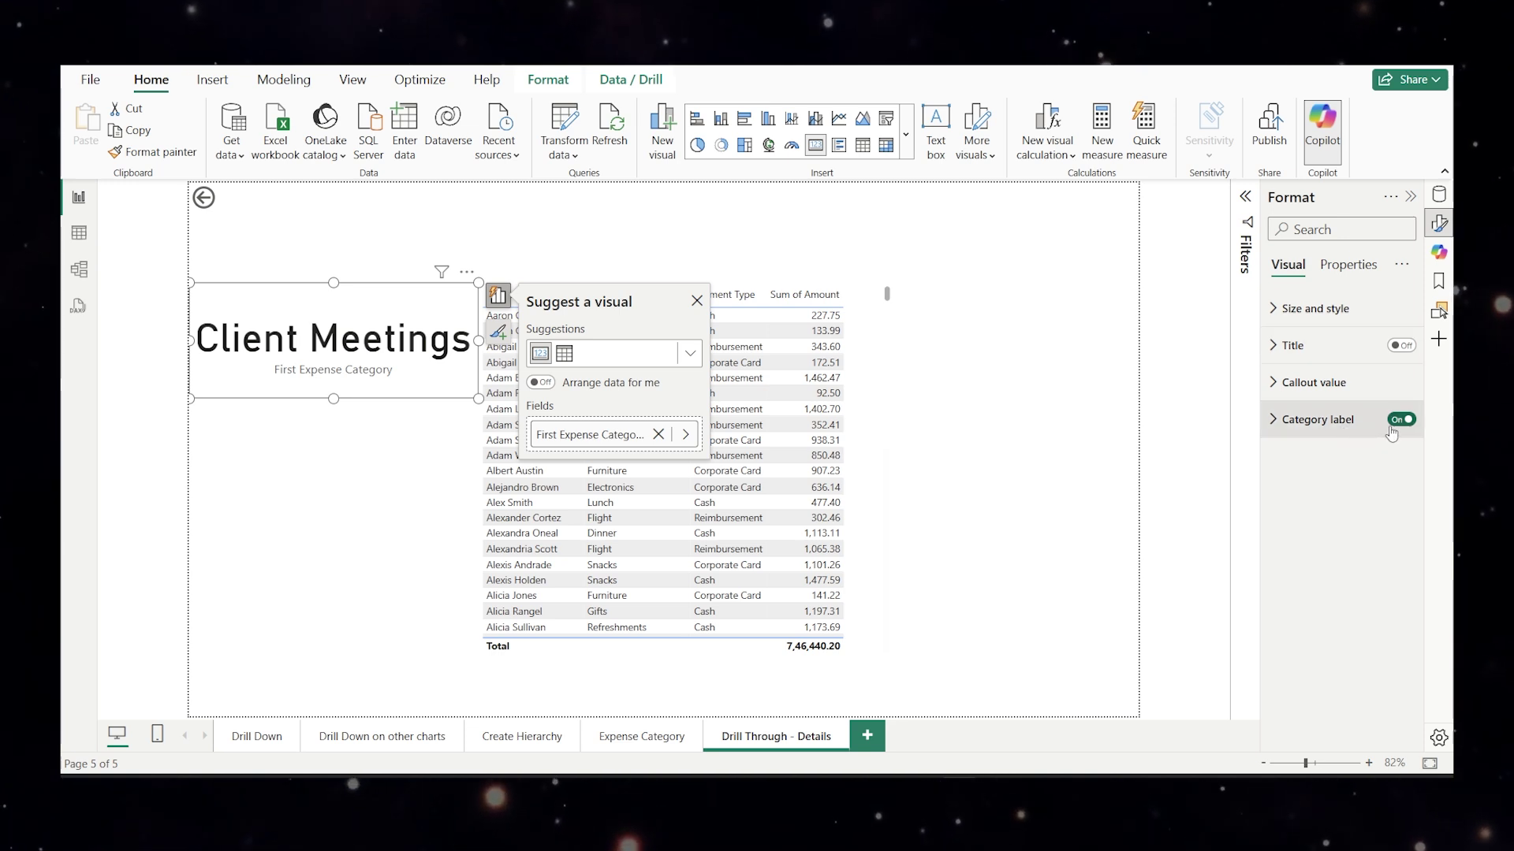
pyautogui.click(1401, 420)
pyautogui.click(544, 271)
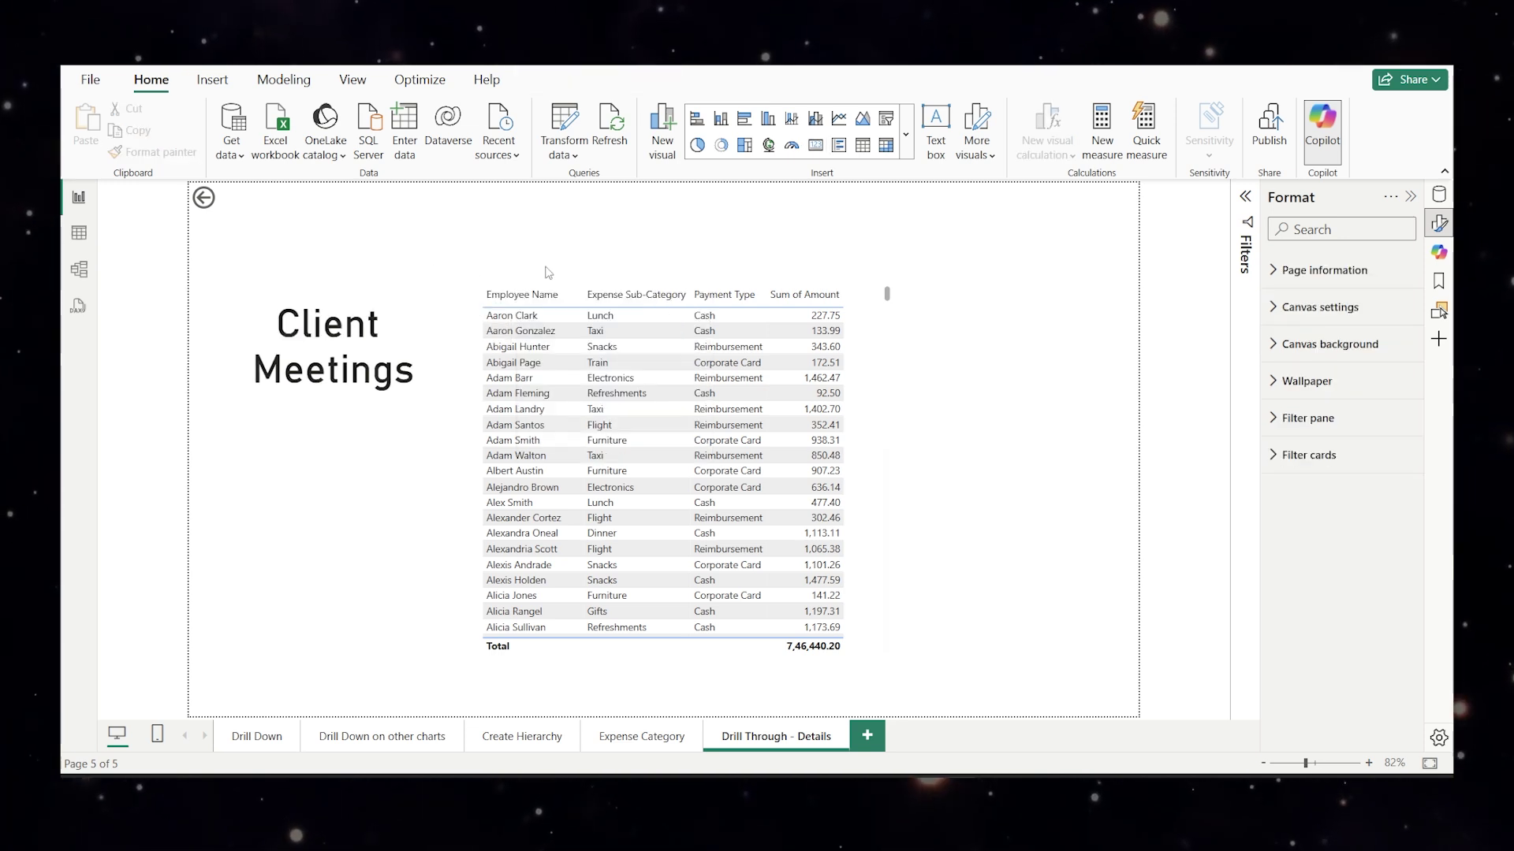
# Return to the Expense Category chart and drill through Client Meetings to the Drill Through - Details page (total 1,62,793.55).
pyautogui.keyDown('ctrl'); pyautogui.click(206, 198); pyautogui.keyUp('ctrl')
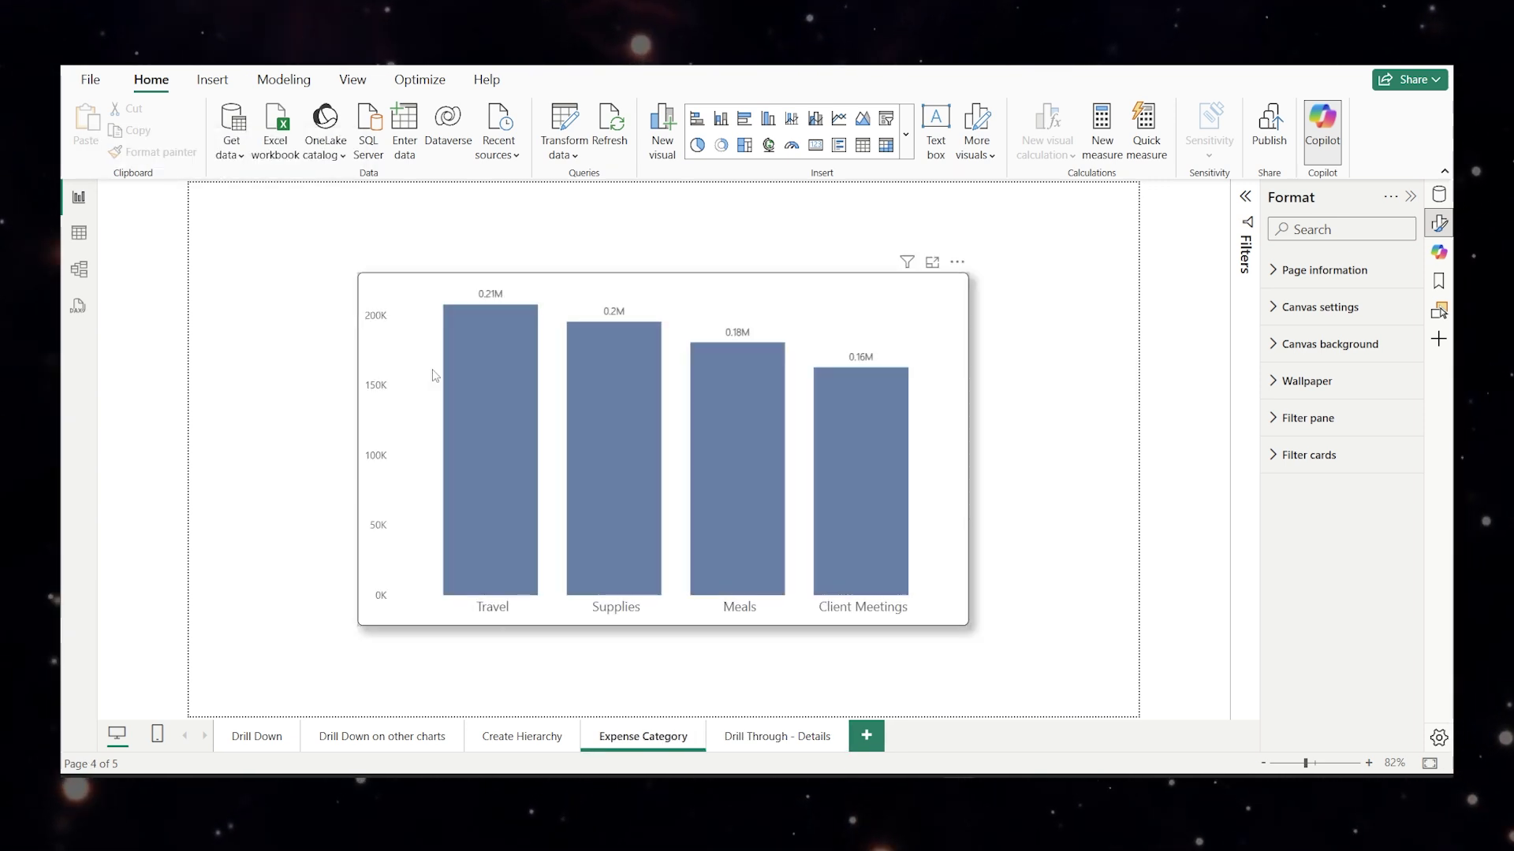
pyautogui.rightClick(865, 465)
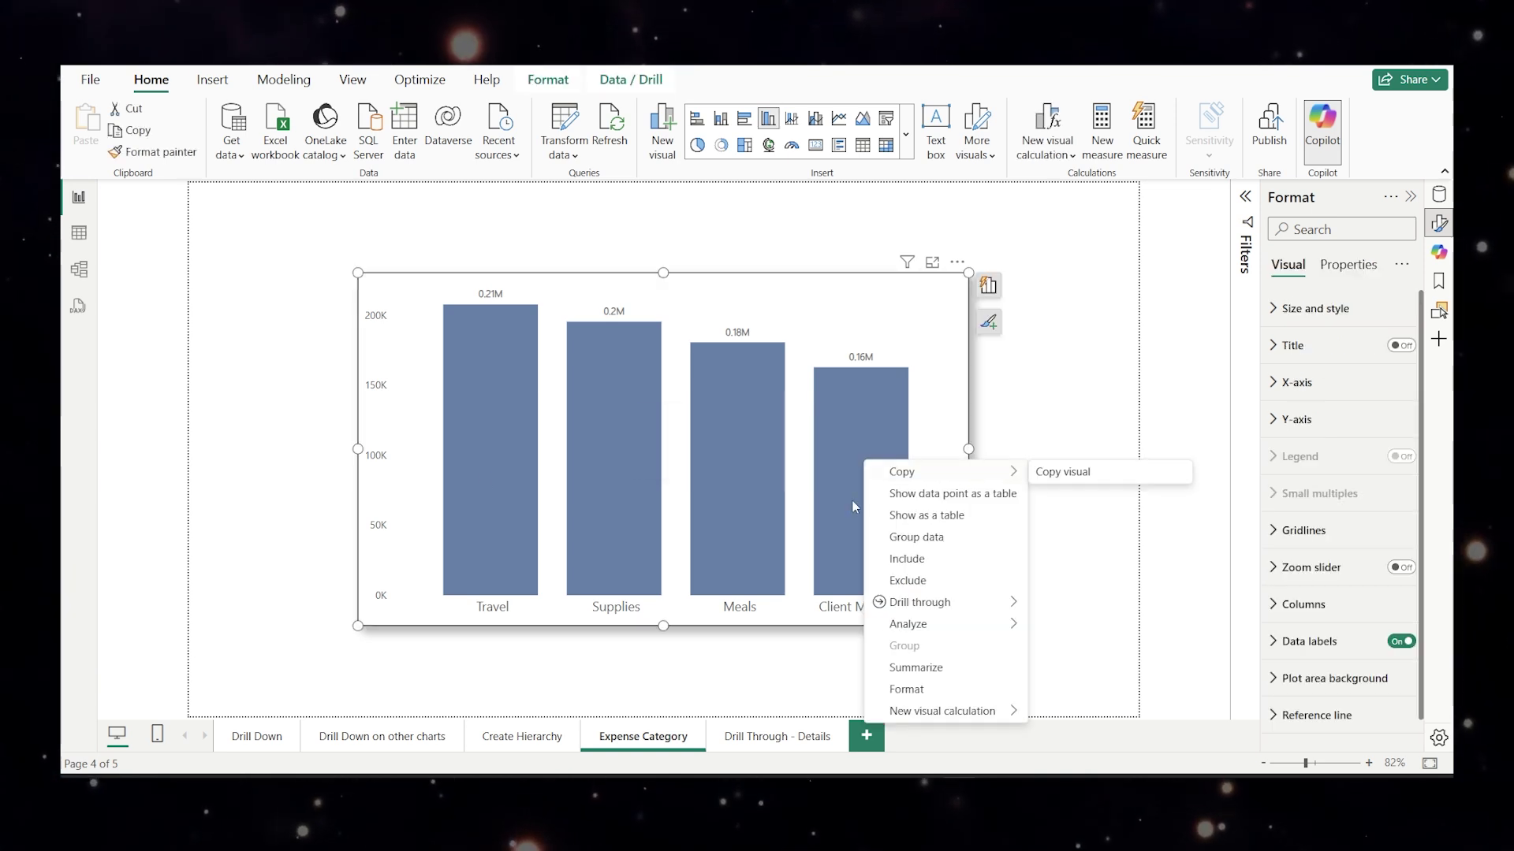
pyautogui.moveTo(891, 606)
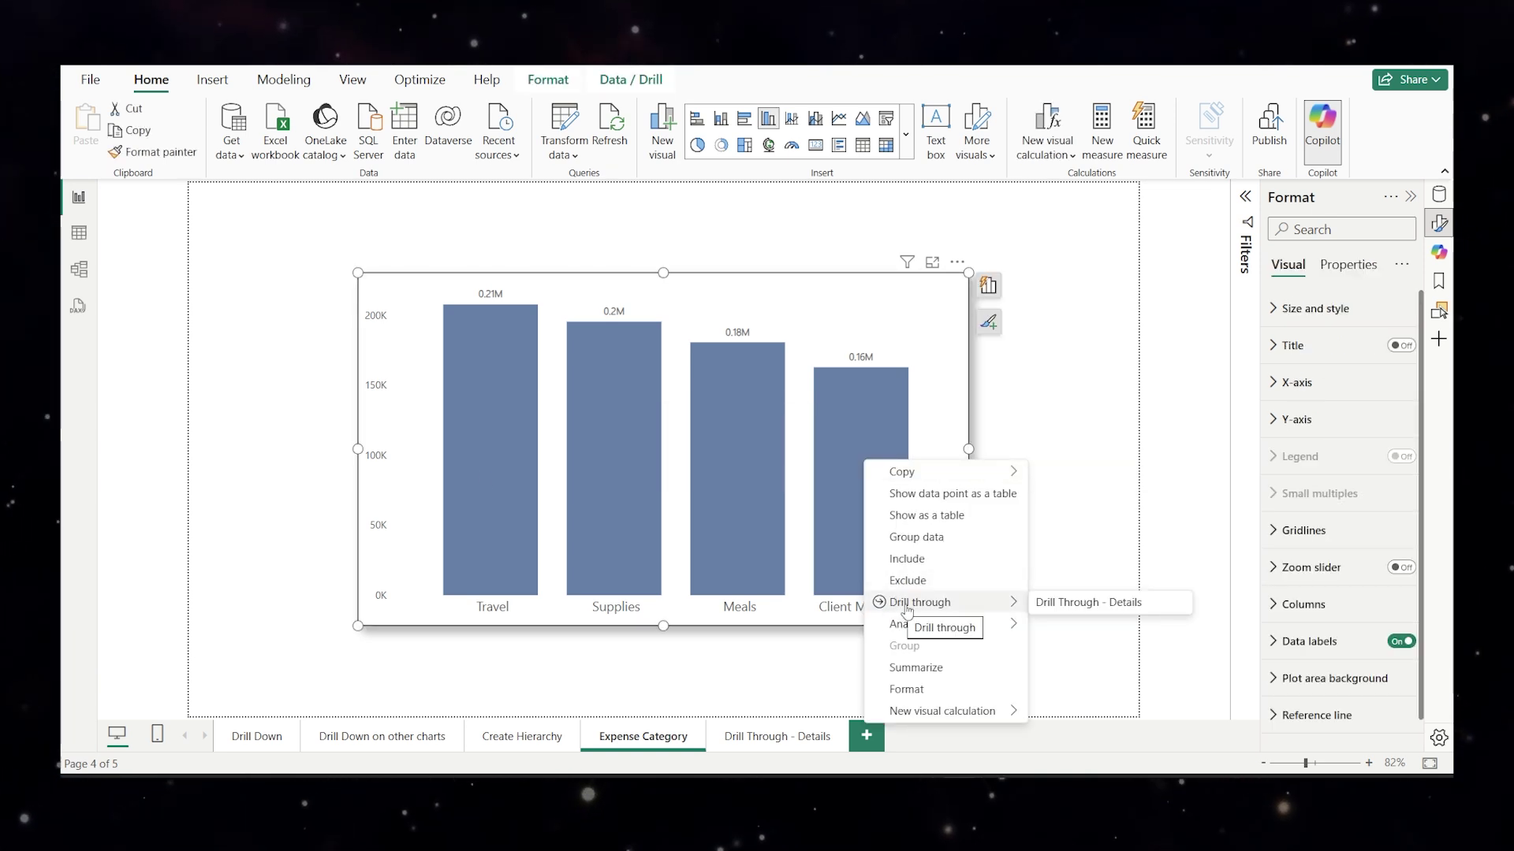
pyautogui.click(1062, 604)
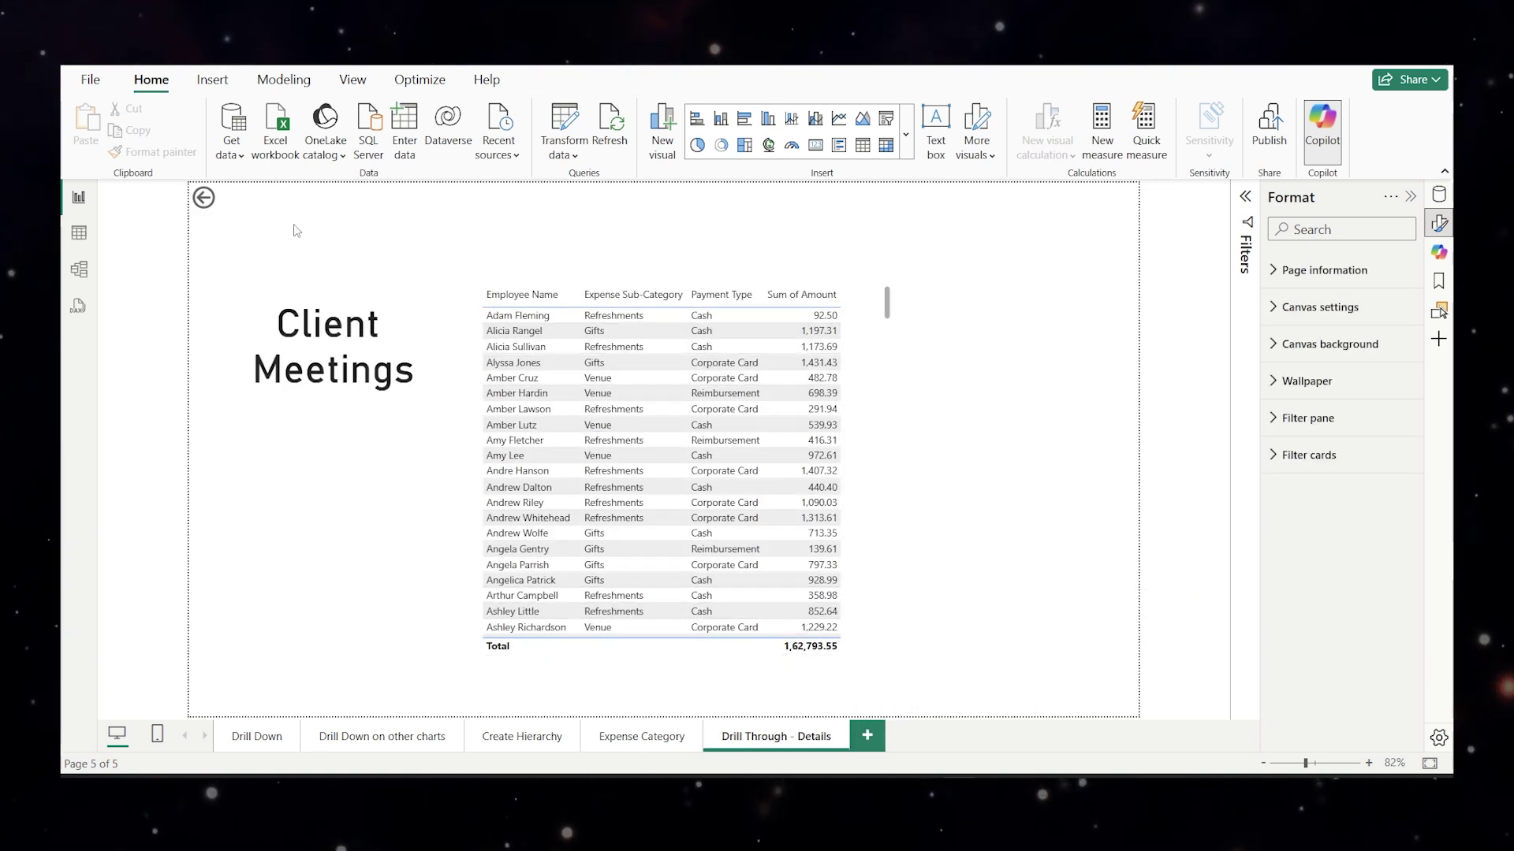
# Go back and drill through the Meals bar to Drill Through - Details, showing card Meals and total 1,80,603.72.
pyautogui.keyDown('ctrl'); pyautogui.click(204, 199); pyautogui.keyUp('ctrl')
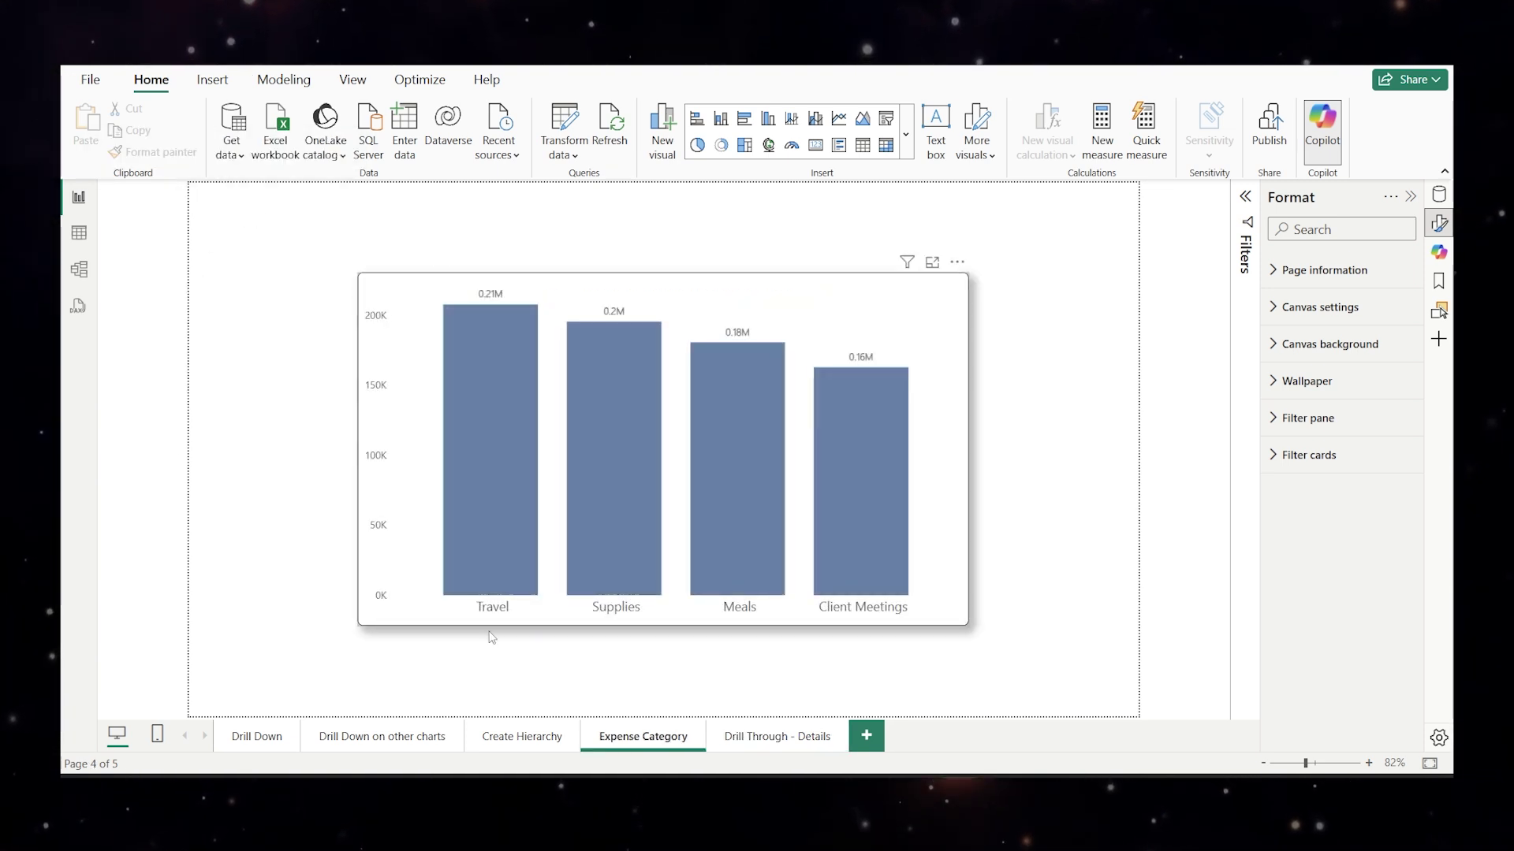
pyautogui.rightClick(738, 419)
pyautogui.moveTo(874, 554)
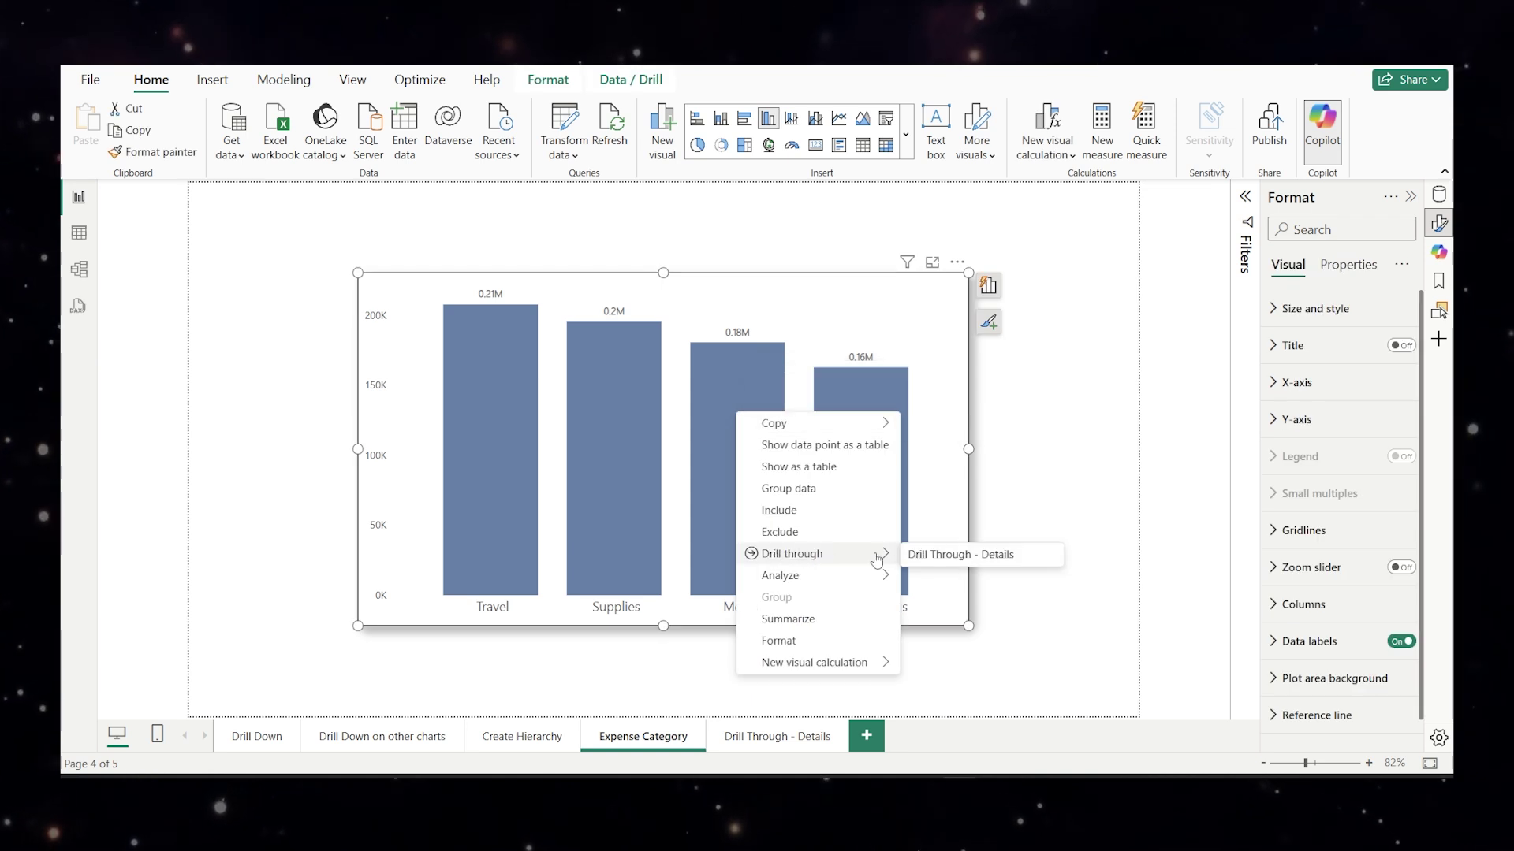
pyautogui.click(966, 555)
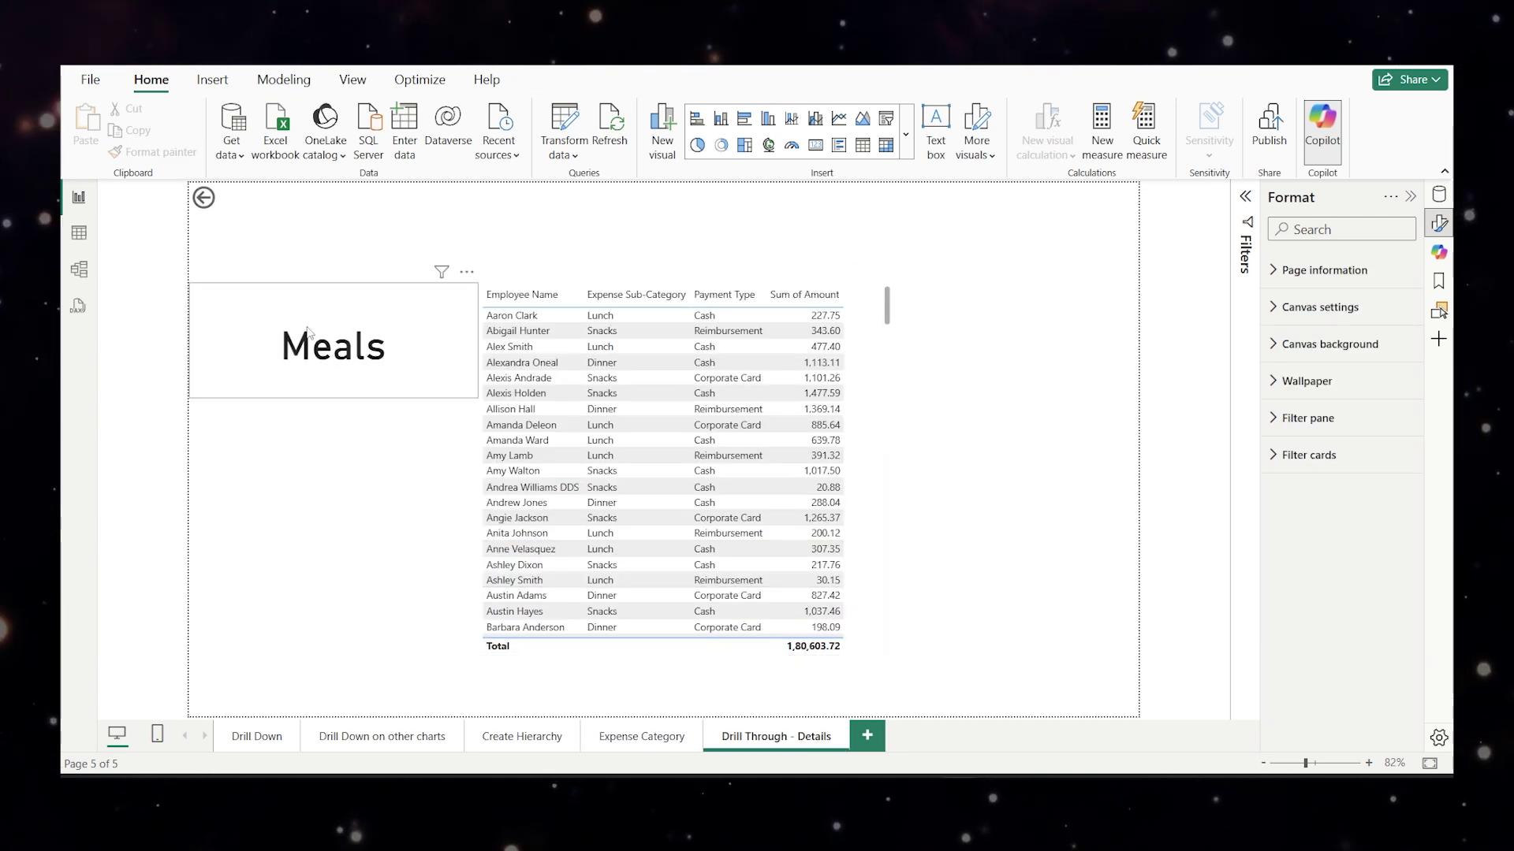